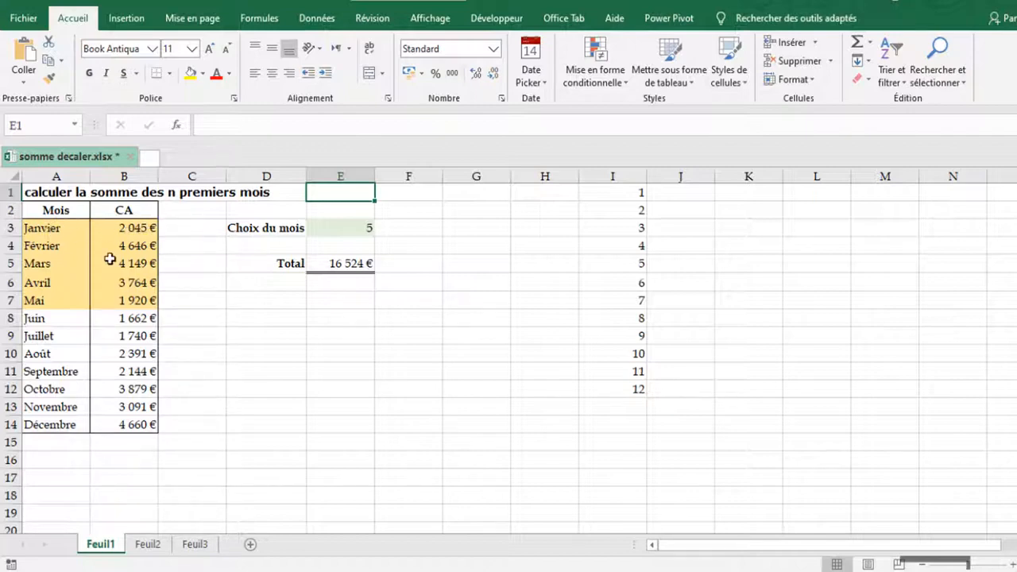
{"action": "left_click", "coordinate": [135, 288]}
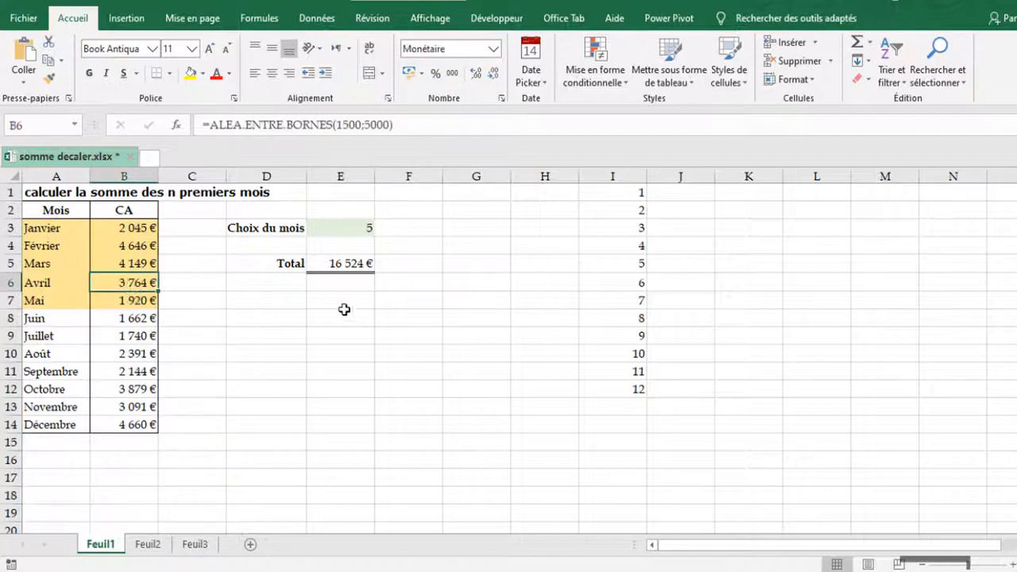
{"action": "left_click", "coordinate": [261, 317]}
{"action": "left_click", "coordinate": [53, 311]}
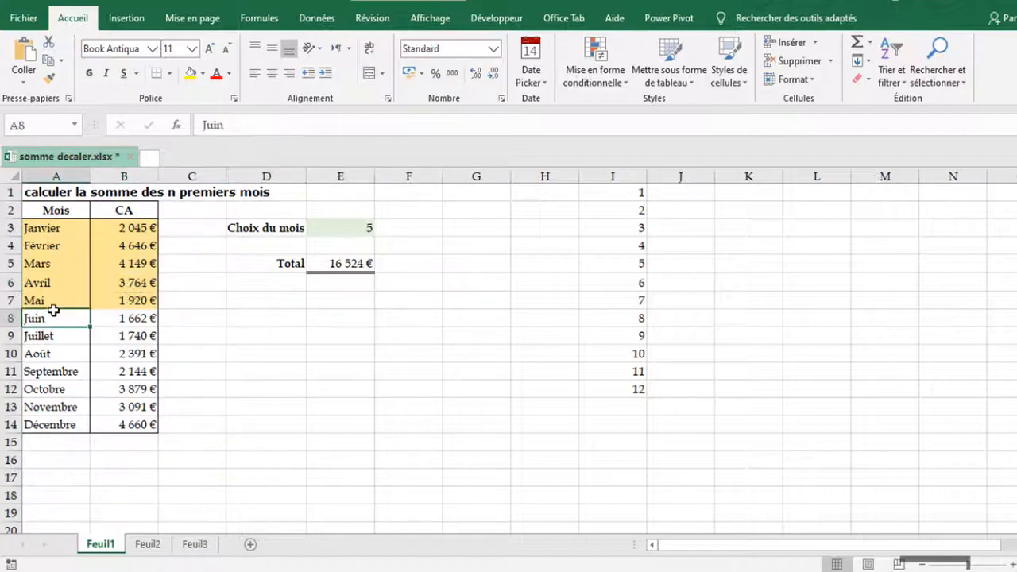
{"action": "left_click", "coordinate": [694, 79]}
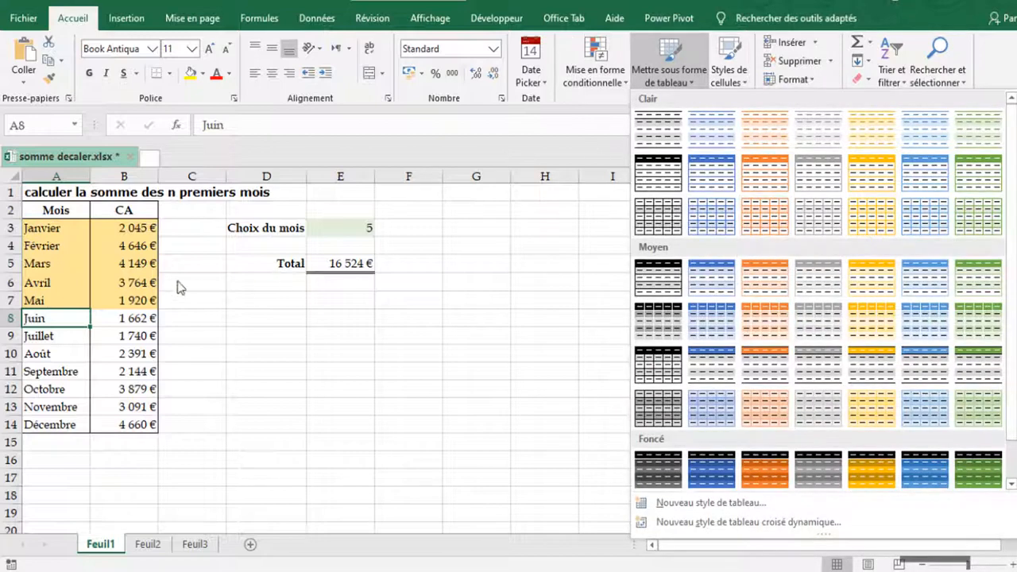
{"action": "left_click", "coordinate": [75, 289]}
{"action": "left_click", "coordinate": [73, 278]}
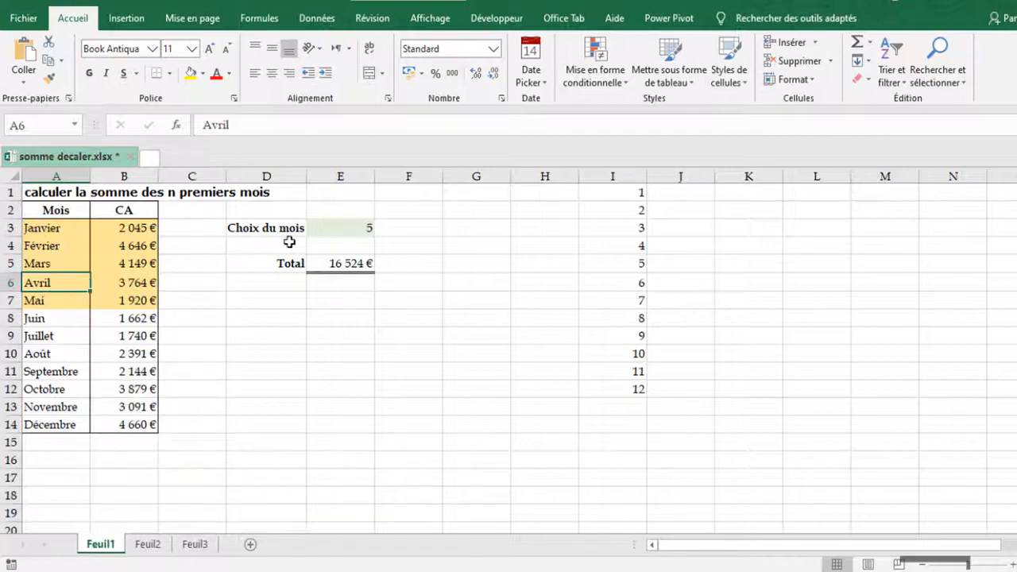
Look through the month numbers offered by the drop-down list in cell E3.
{"action": "left_click", "coordinate": [356, 235]}
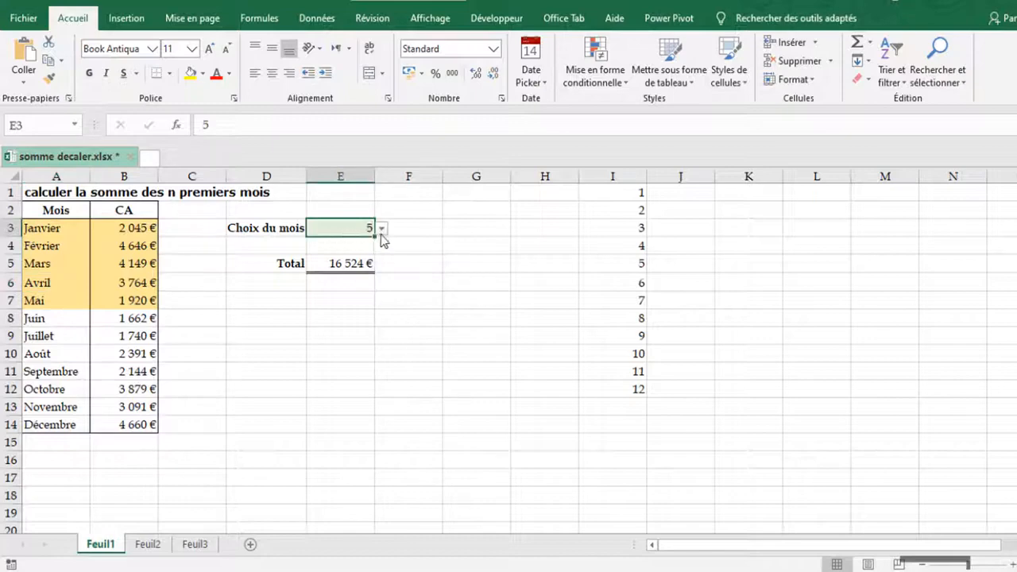
{"action": "left_click", "coordinate": [382, 229]}
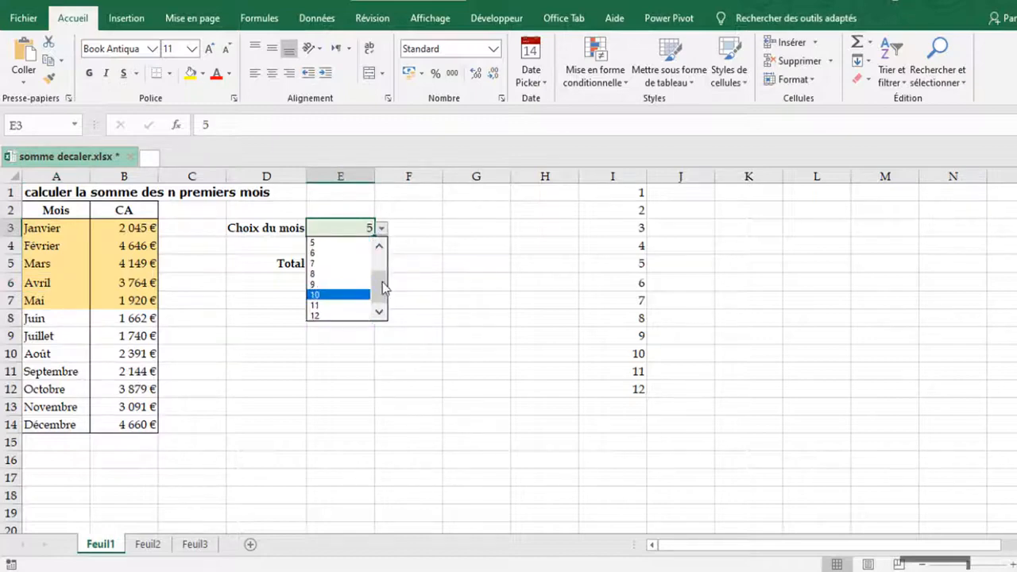
{"action": "left_click", "coordinate": [379, 246]}
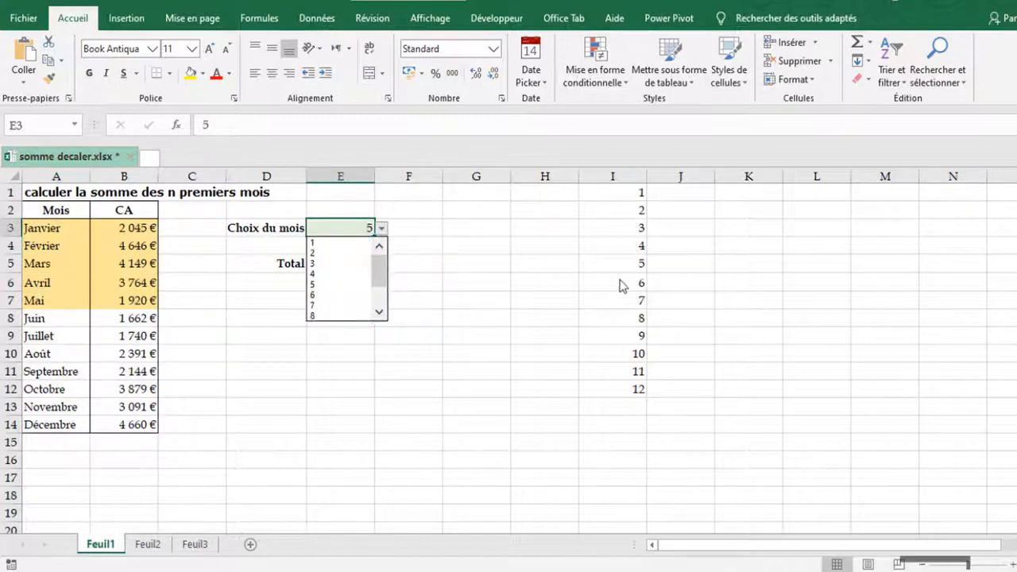
{"action": "left_click", "coordinate": [447, 256]}
{"action": "left_click_drag", "start_coordinate": [45, 245], "coordinate": [46, 317]}
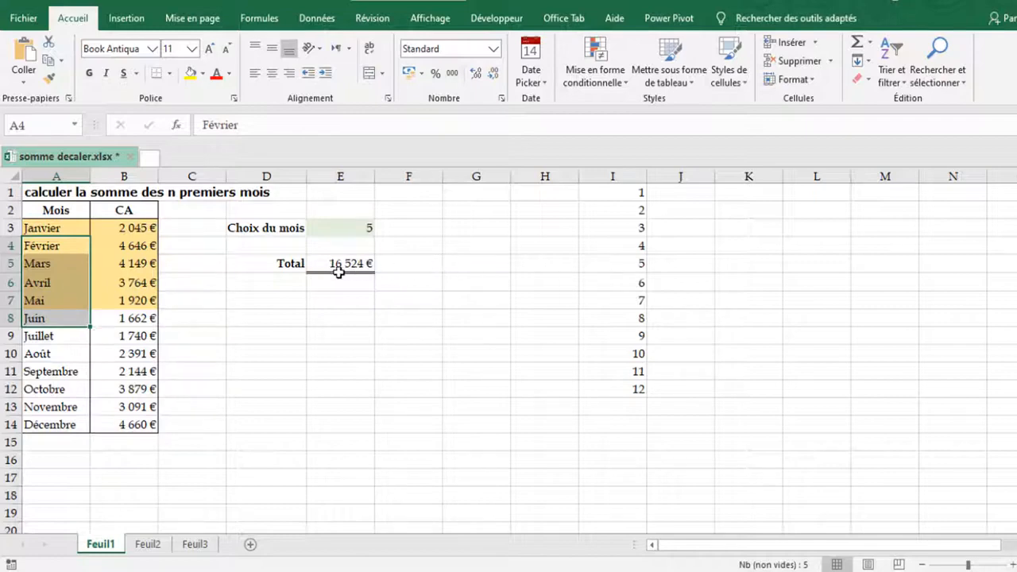
Set the month choice in E3 to 7 and check the sum of the Janvier to Juillet CA values in B3:B9.
{"action": "left_click", "coordinate": [353, 229]}
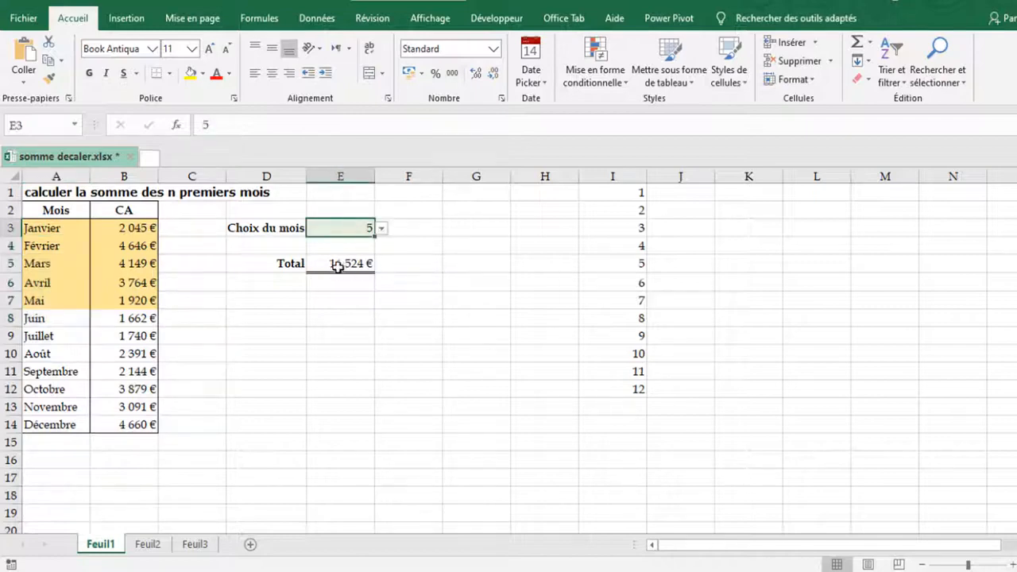
{"action": "left_click", "coordinate": [382, 229]}
{"action": "left_click", "coordinate": [337, 263]}
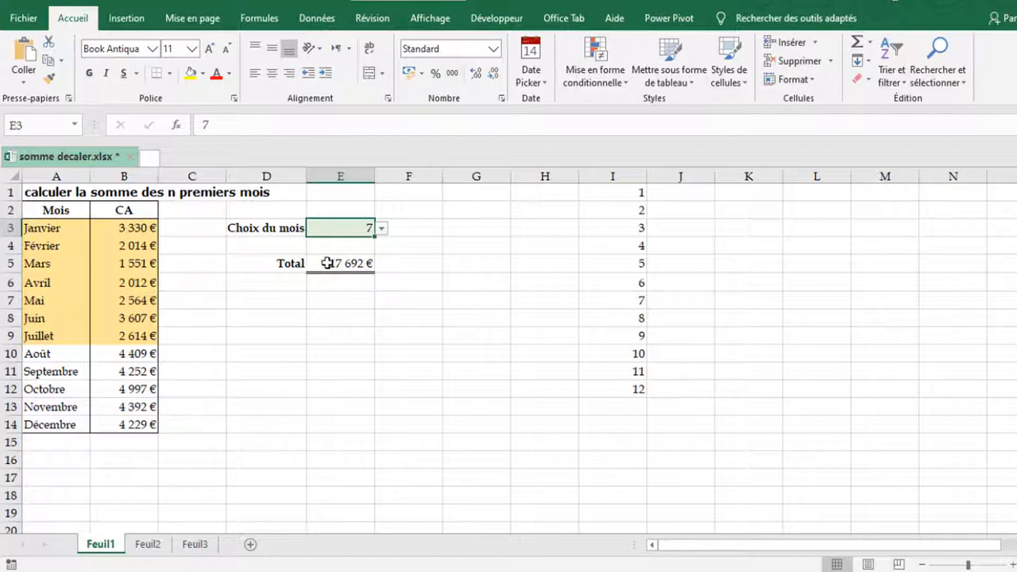
{"action": "left_click_drag", "start_coordinate": [132, 230], "coordinate": [137, 337]}
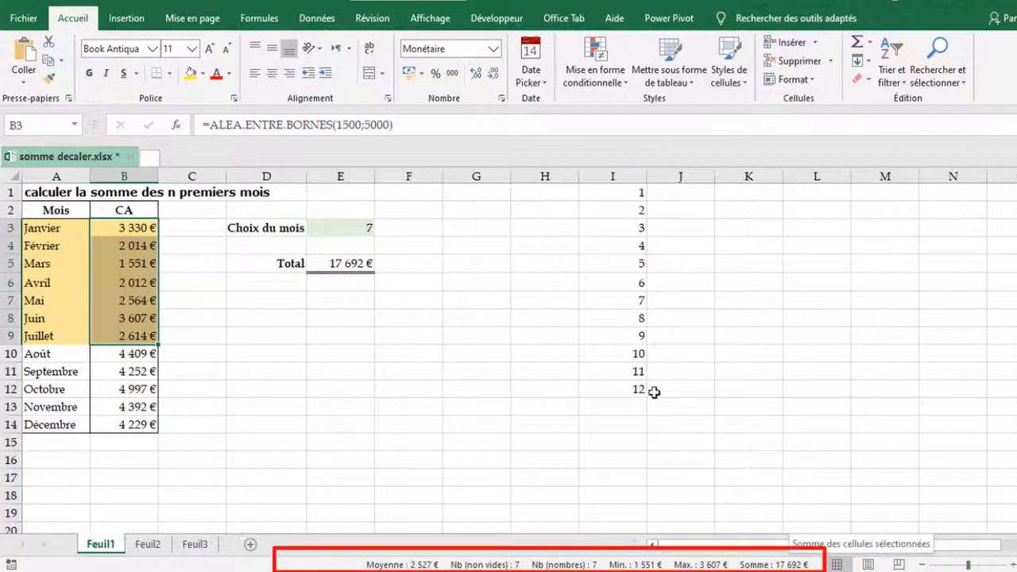
{"action": "left_click", "coordinate": [340, 279]}
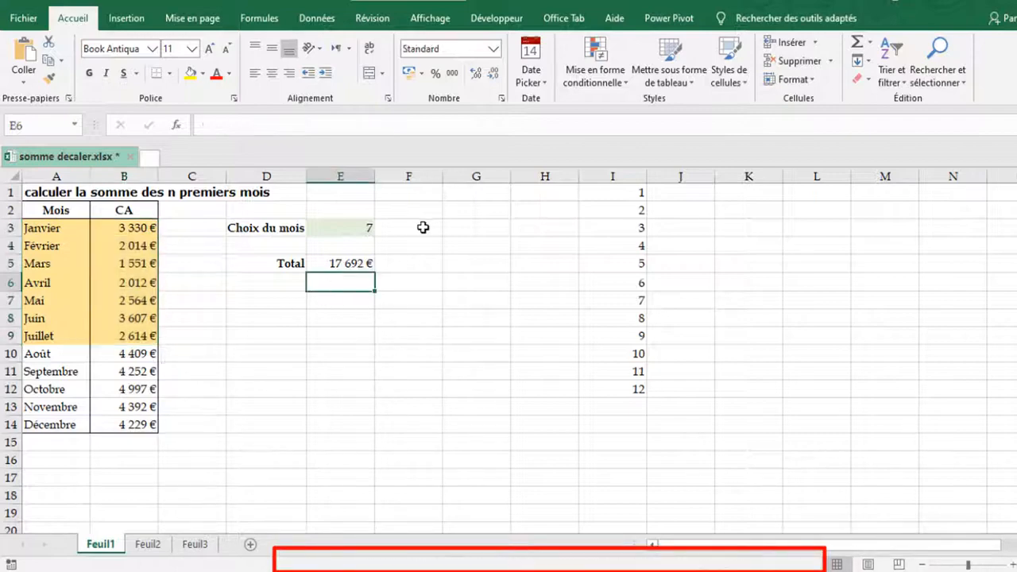
Set the month choice in E3 to 2 and check the sum of the Janvier and Février CA values in B3:B4.
{"action": "left_click", "coordinate": [371, 228]}
{"action": "left_click", "coordinate": [382, 228]}
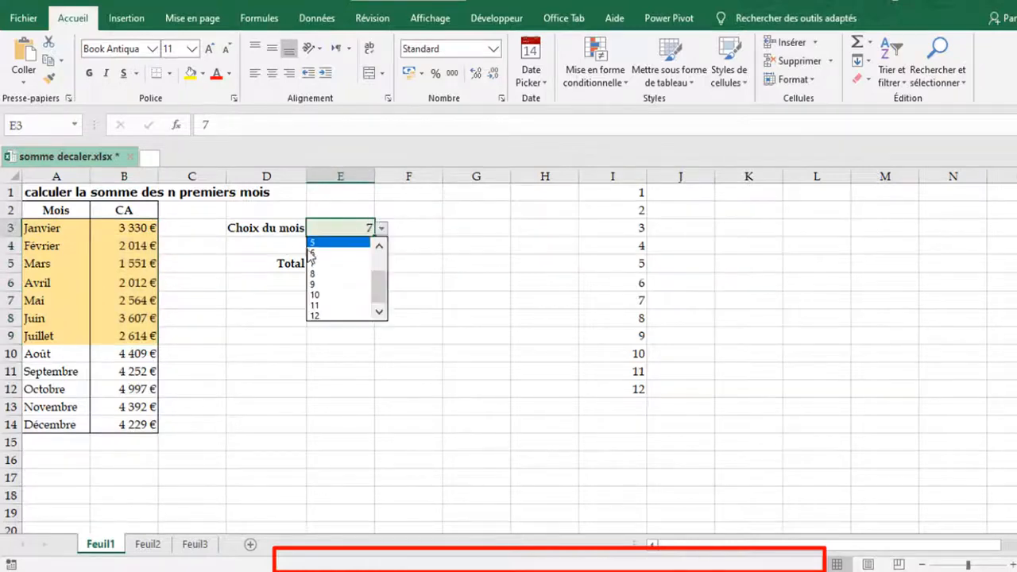
{"action": "left_click_drag", "start_coordinate": [379, 283], "coordinate": [394, 262]}
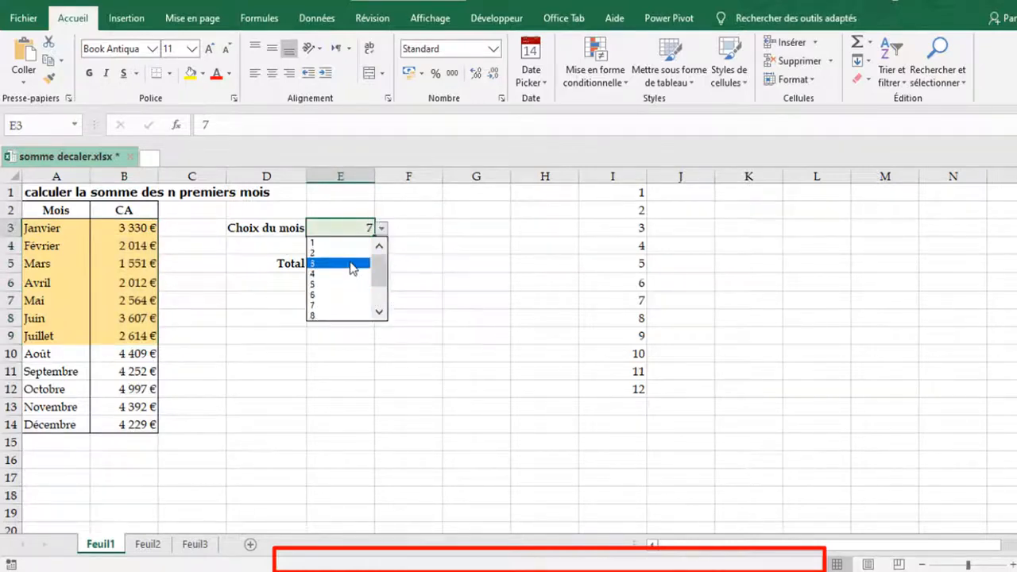
{"action": "left_click", "coordinate": [340, 253]}
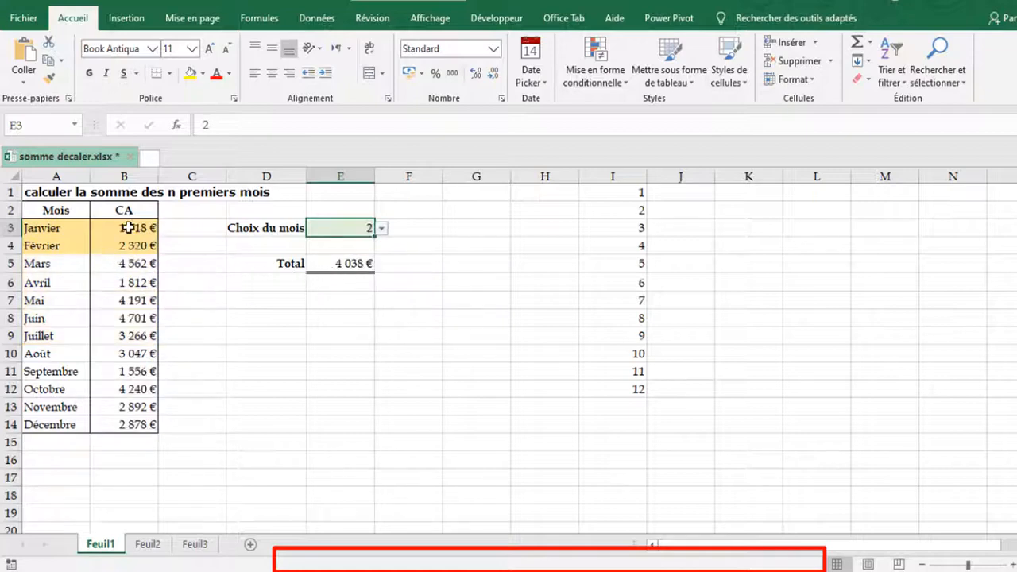
{"action": "mouse_move", "coordinate": [127, 228]}
{"action": "left_mouse_down"}
{"action": "mouse_move", "coordinate": [131, 255]}
{"action": "mouse_move", "coordinate": [131, 245]}
{"action": "left_mouse_up"}
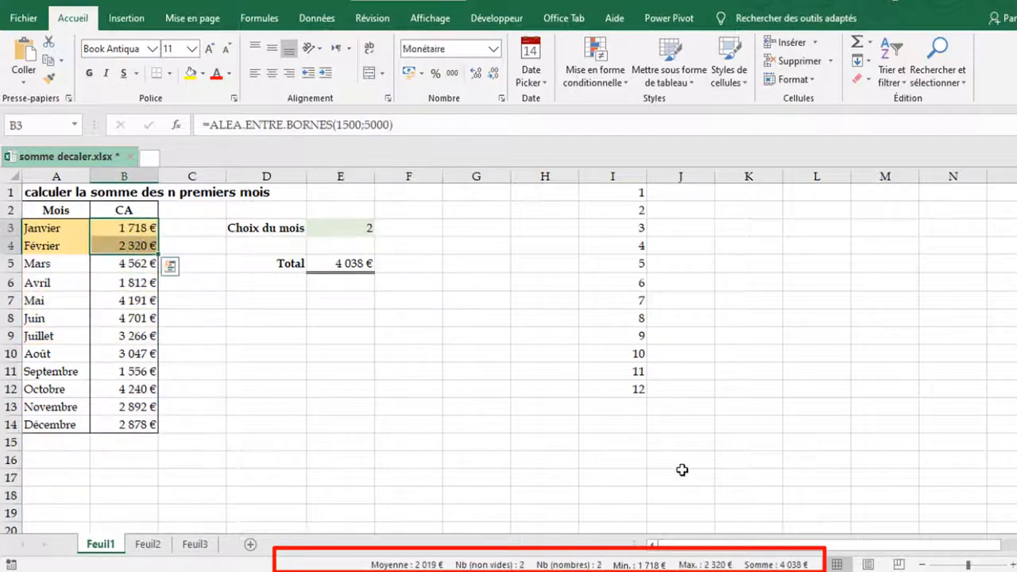
{"action": "left_click", "coordinate": [275, 302]}
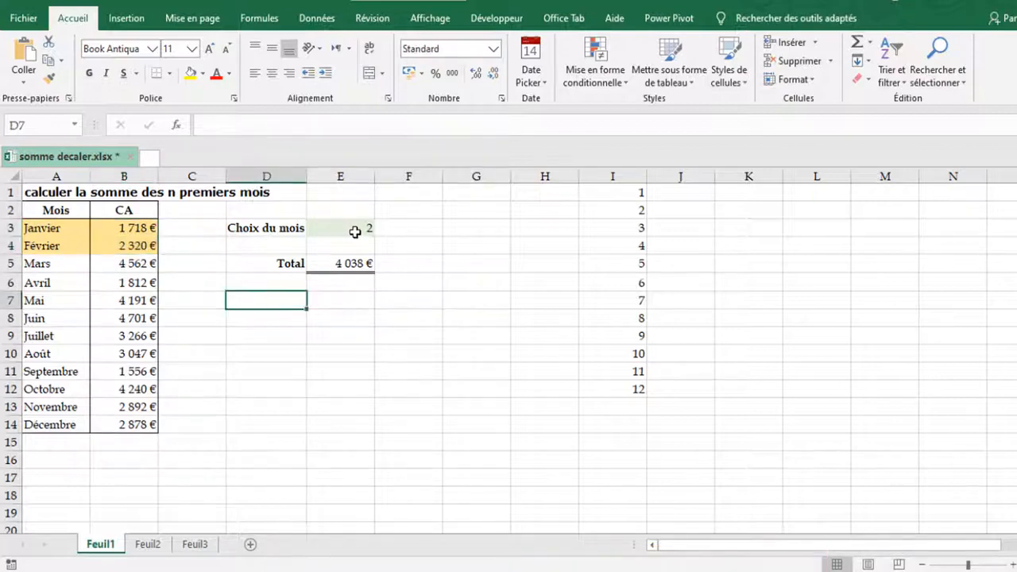
Clear the month choice in E3 and the total formula in E5.
{"action": "left_click", "coordinate": [355, 232]}
{"action": "key", "text": "Delete"}
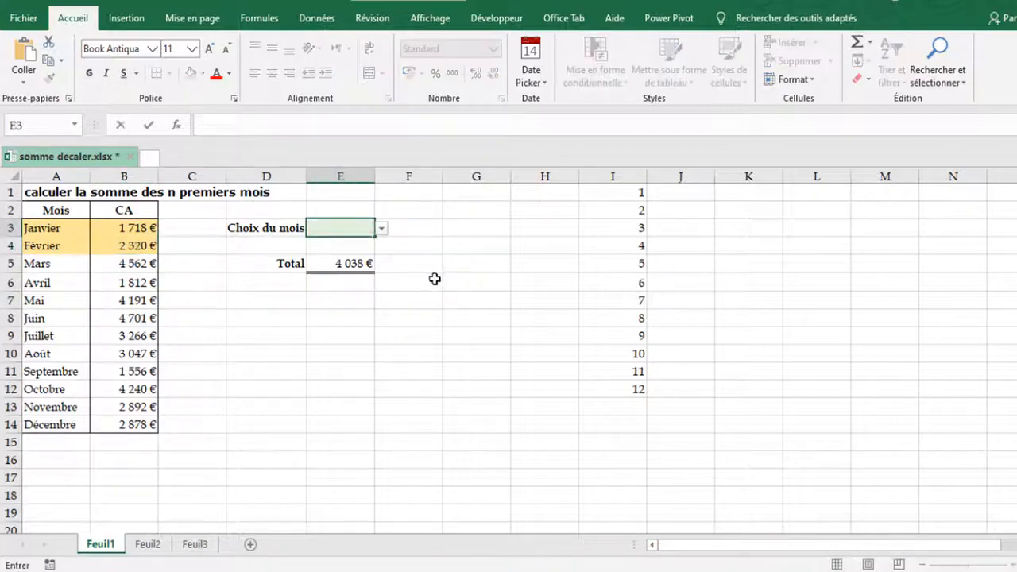
{"action": "left_click", "coordinate": [434, 279]}
{"action": "left_click", "coordinate": [337, 267]}
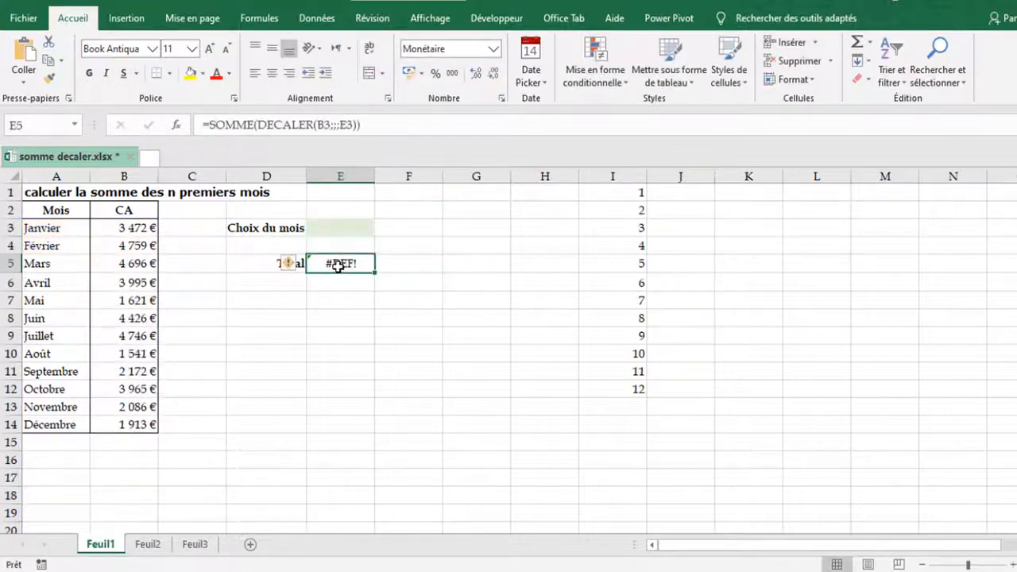
{"action": "key", "text": "BackSpace"}
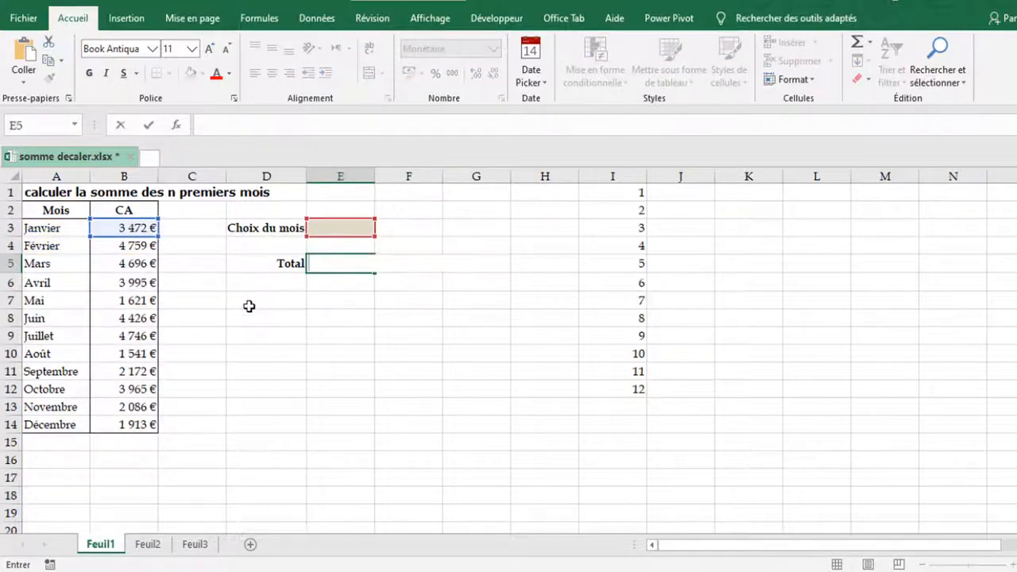
{"action": "key", "text": "Return"}
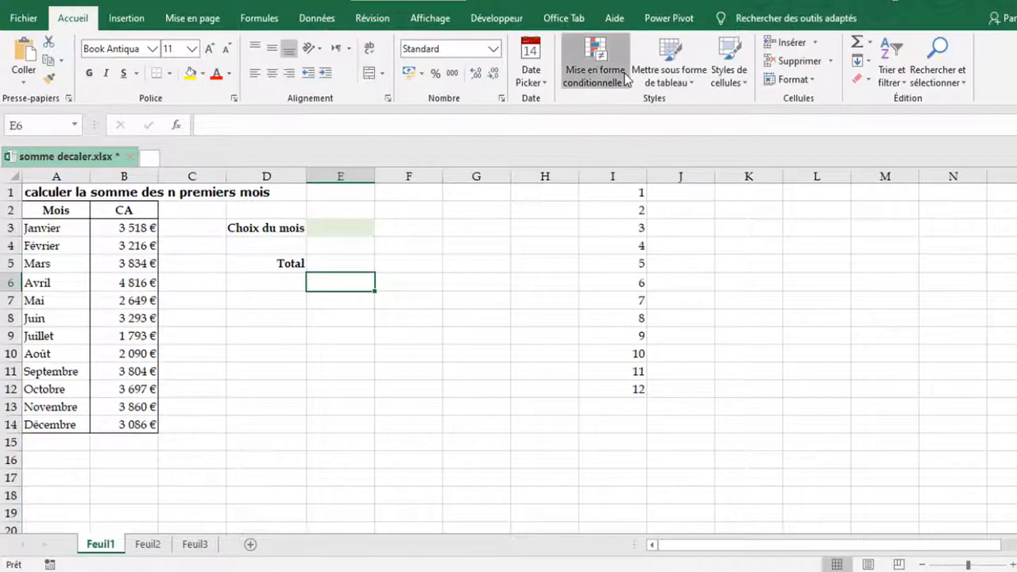
Clear the conditional formatting rules from the entire sheet.
{"action": "left_click", "coordinate": [626, 77]}
{"action": "mouse_move", "coordinate": [794, 294]}
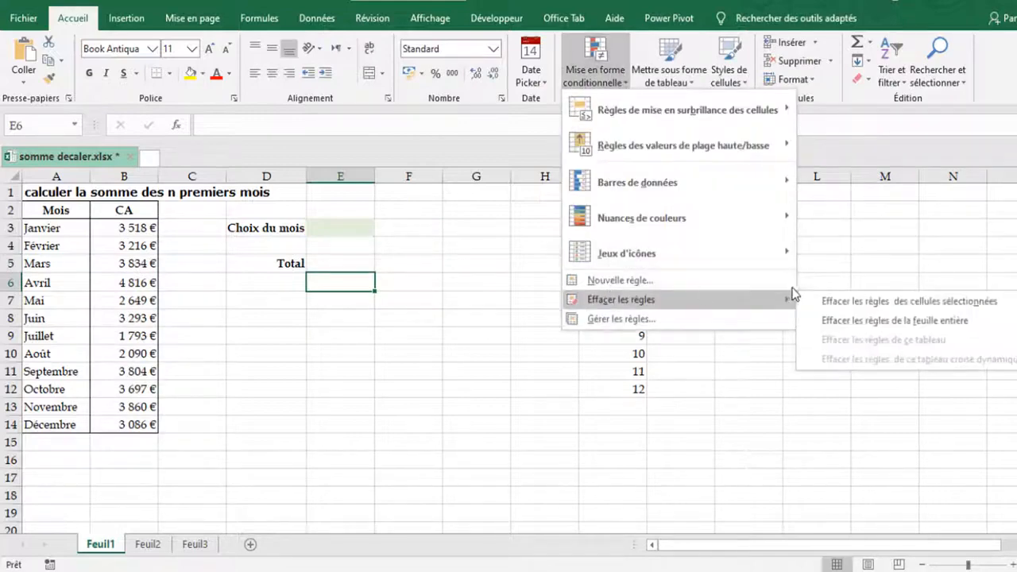
{"action": "left_click", "coordinate": [840, 326]}
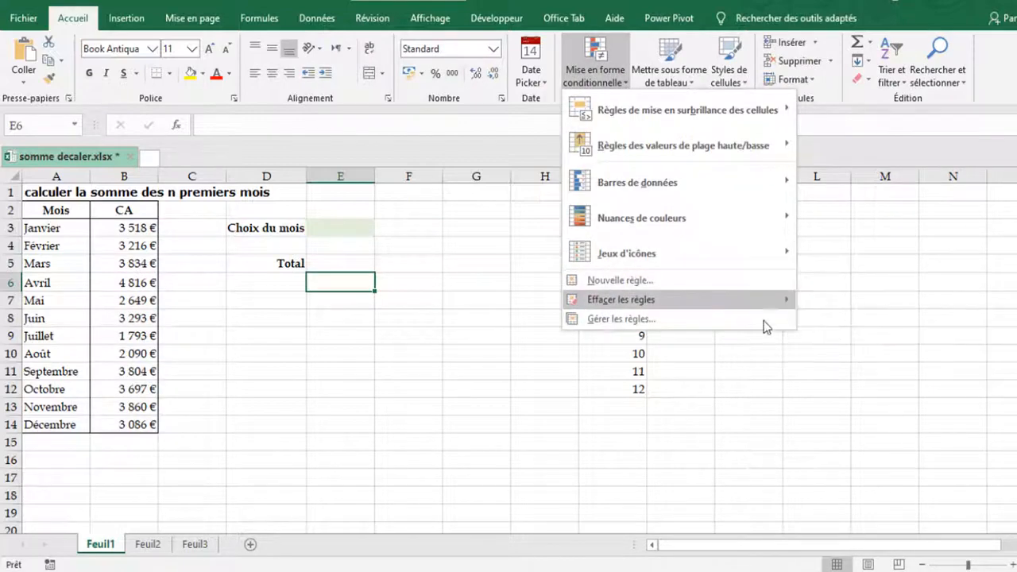
{"action": "left_click", "coordinate": [349, 341]}
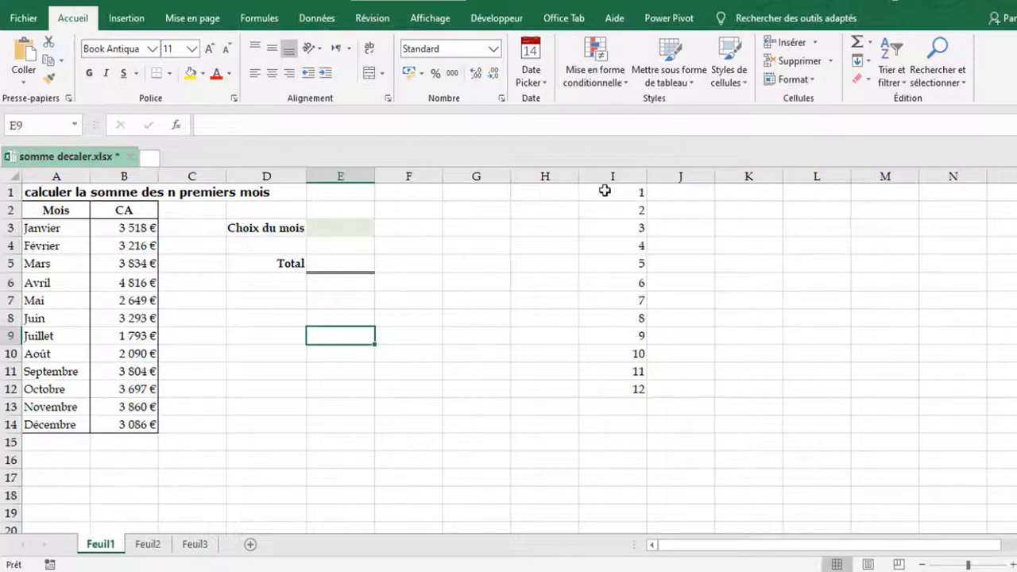
Open the data validation settings of E3, empty the list source and reset the allowed type to Tout.
{"action": "left_click_drag", "start_coordinate": [605, 191], "coordinate": [615, 382]}
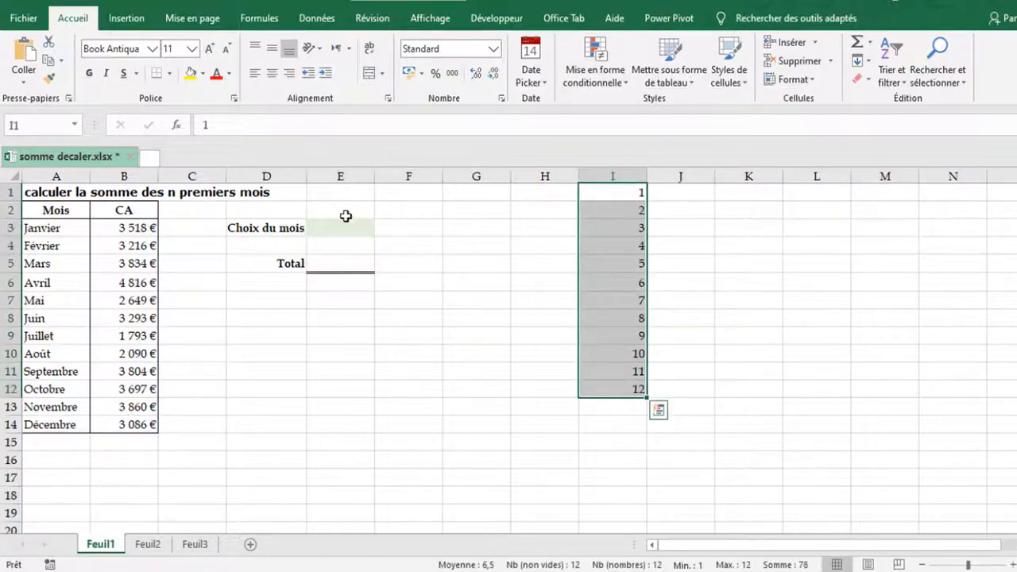
{"action": "left_click", "coordinate": [338, 230]}
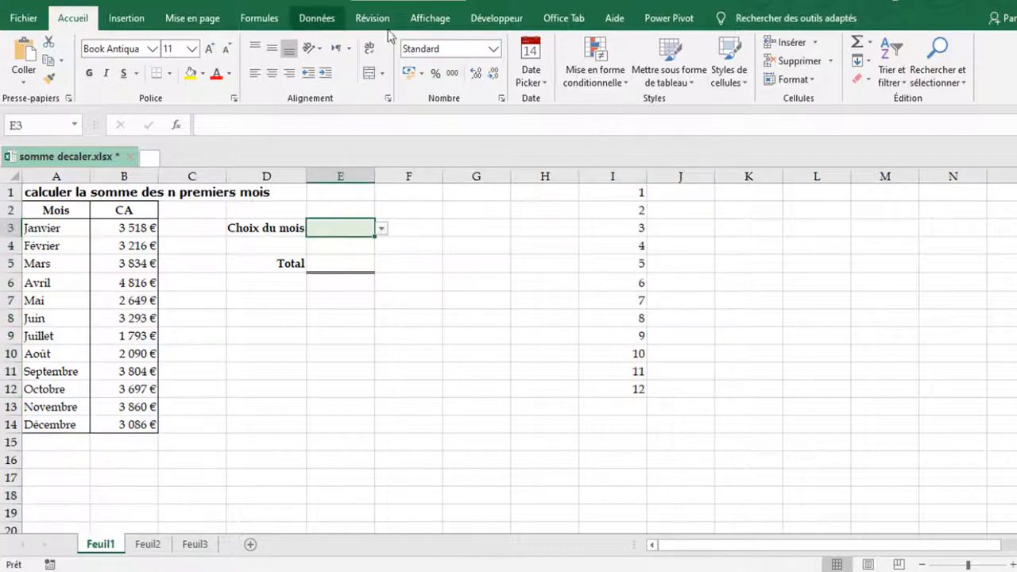
{"action": "left_click", "coordinate": [317, 18]}
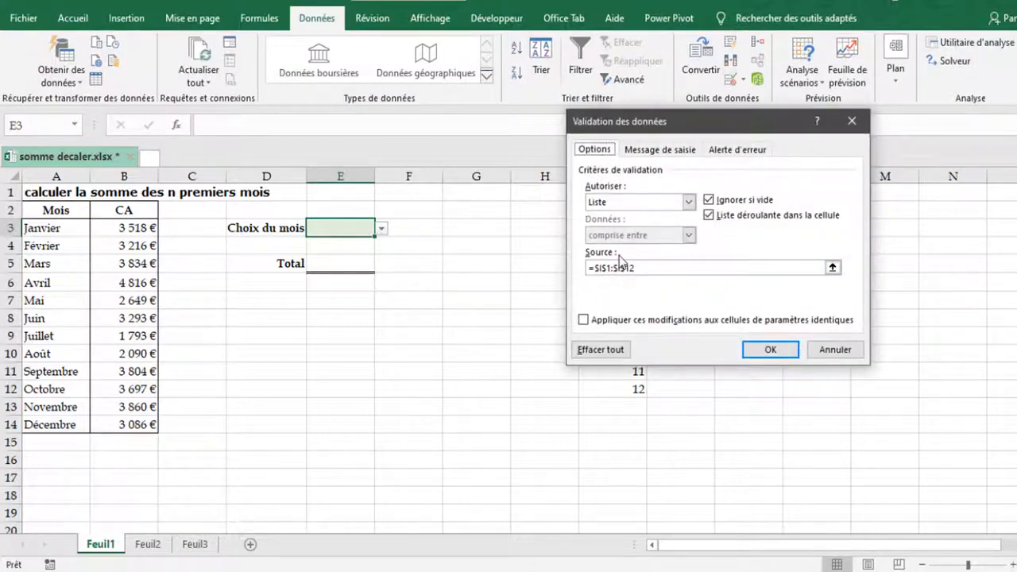
{"action": "left_click_drag", "start_coordinate": [654, 268], "coordinate": [589, 268]}
{"action": "key", "text": "BackSpace"}
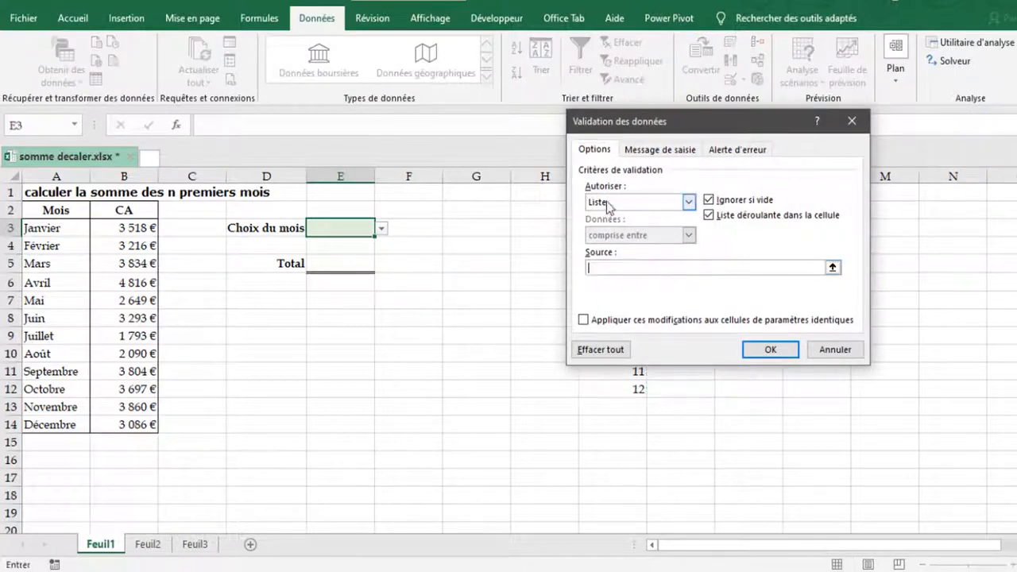
{"action": "left_click", "coordinate": [688, 202]}
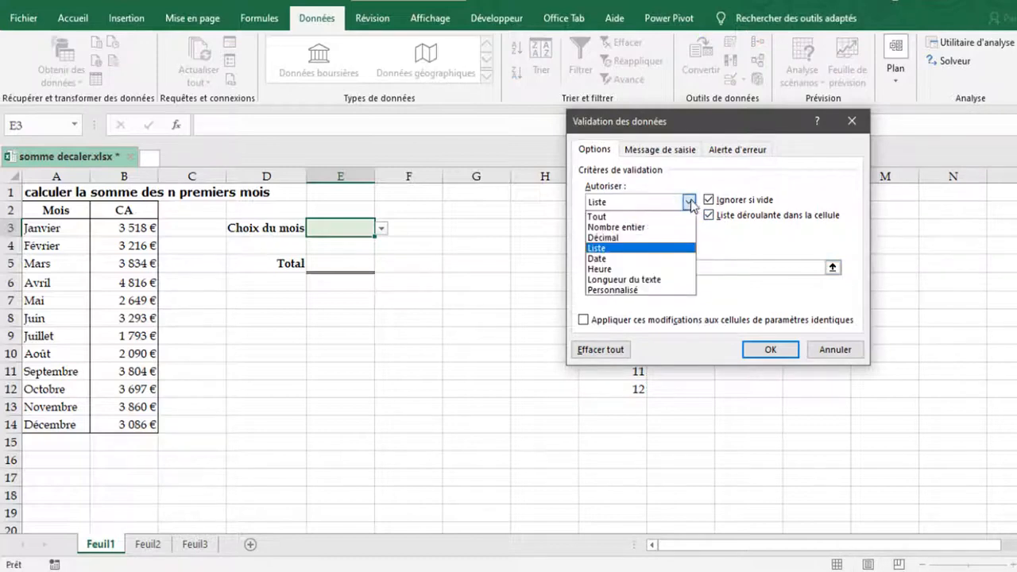
{"action": "left_click", "coordinate": [618, 216]}
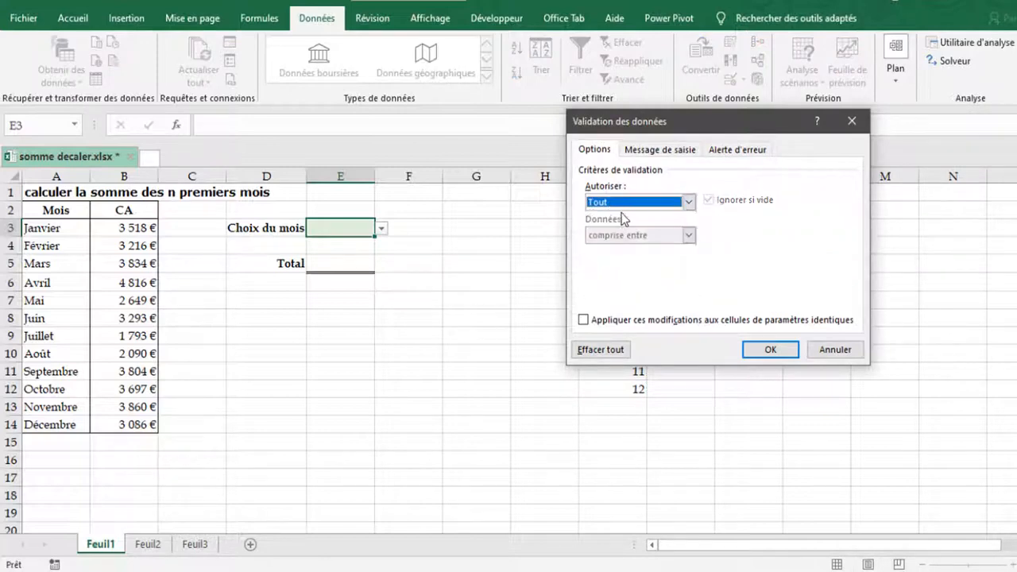
Validate E3 as a Liste with source =$I$1:$I$12 and choose month 4 from it.
{"action": "left_click", "coordinate": [689, 203]}
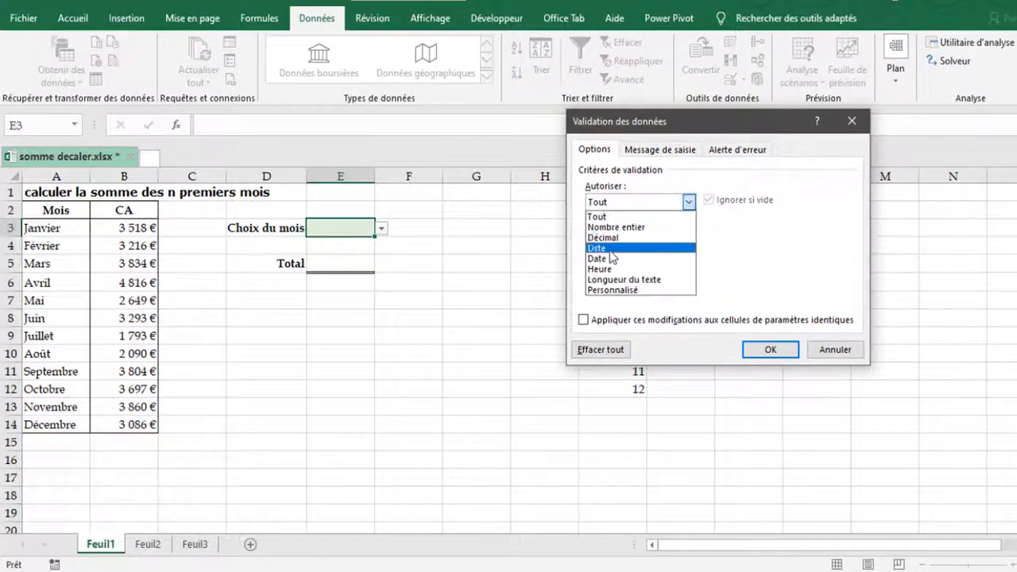
{"action": "left_click", "coordinate": [614, 251]}
{"action": "left_click", "coordinate": [703, 268]}
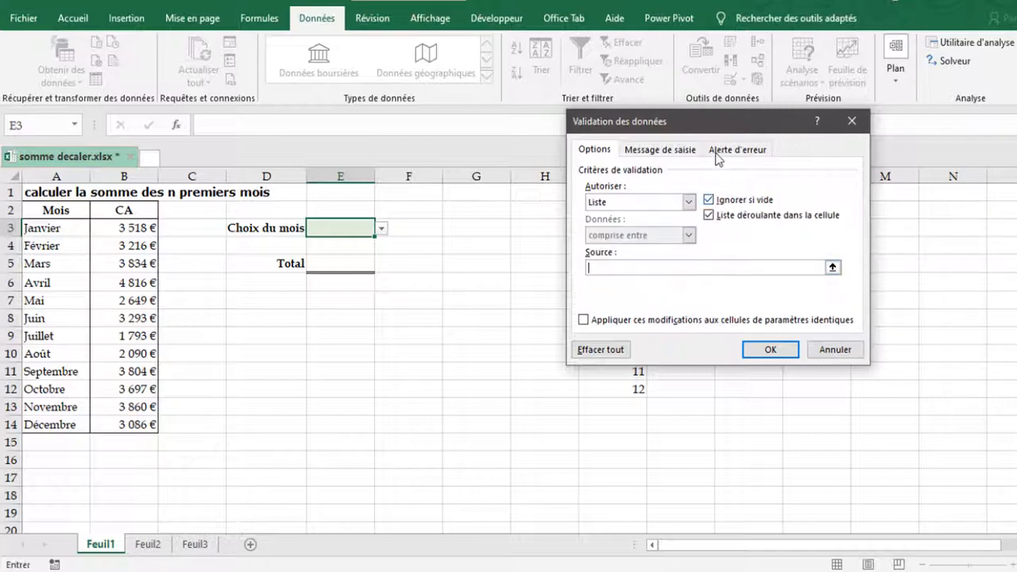
{"action": "left_click_drag", "start_coordinate": [732, 130], "coordinate": [301, 148]}
{"action": "left_click_drag", "start_coordinate": [629, 197], "coordinate": [628, 388]}
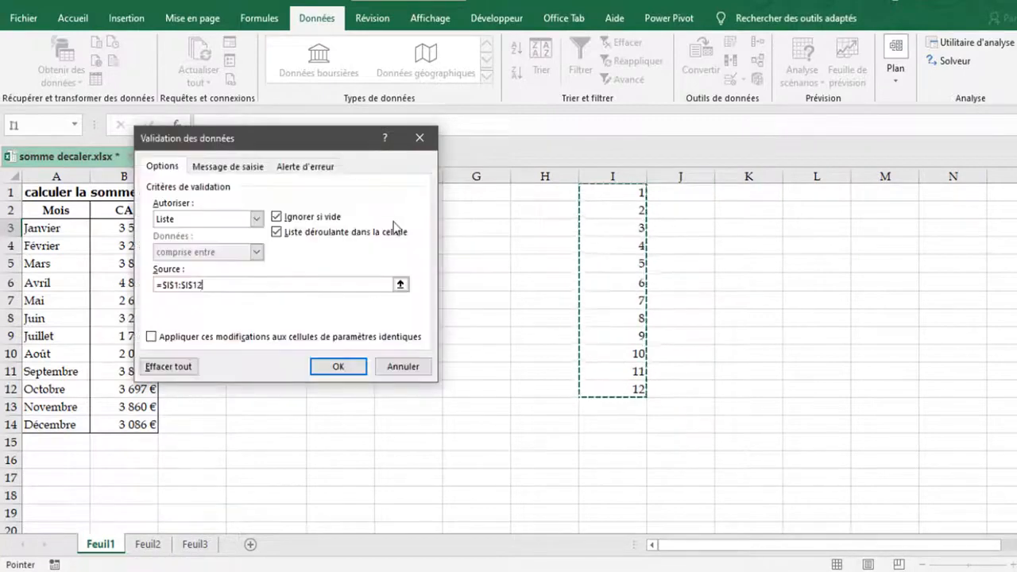
{"action": "left_click", "coordinate": [338, 366]}
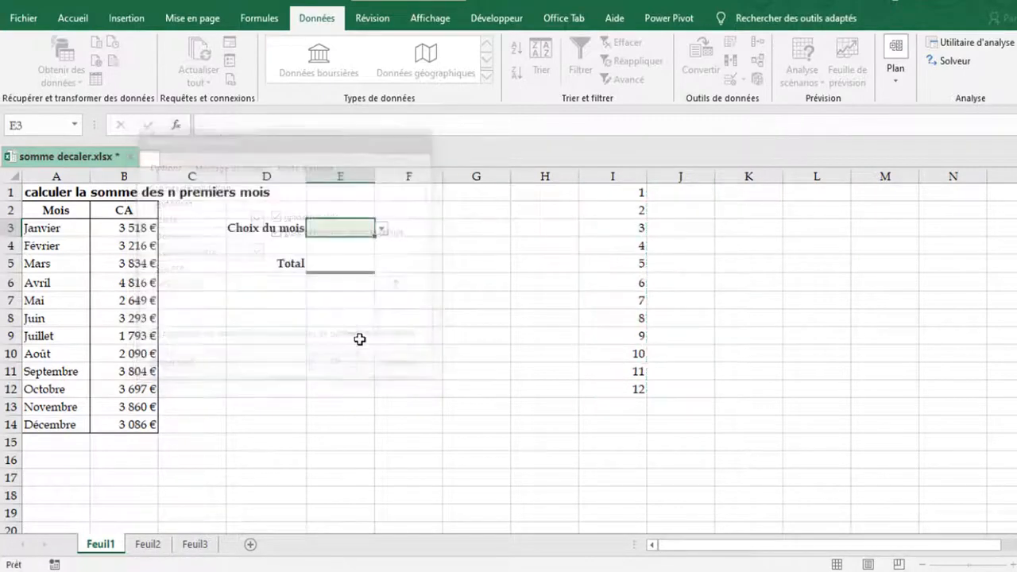
{"action": "left_click", "coordinate": [381, 230]}
{"action": "left_click", "coordinate": [337, 291]}
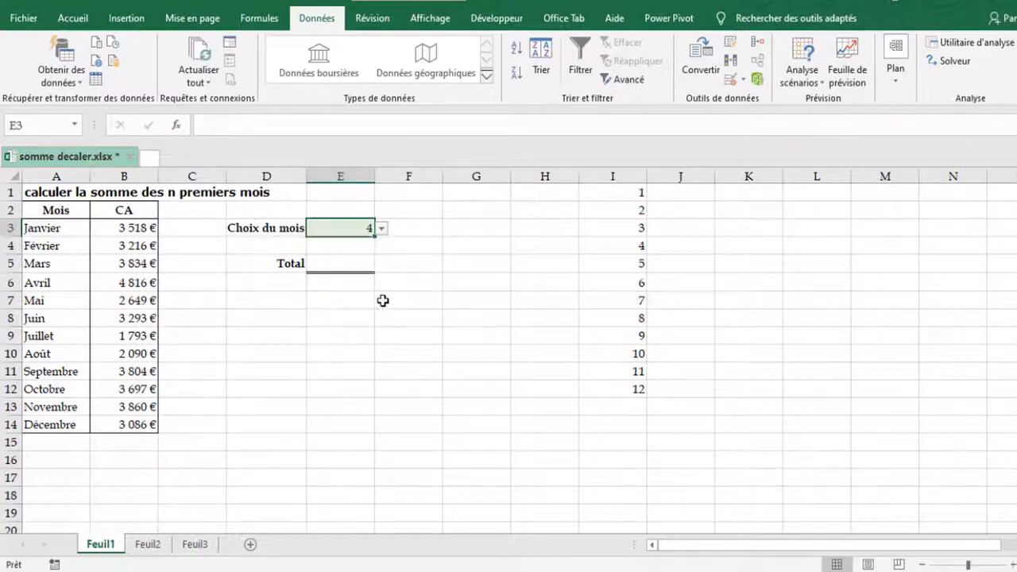
Examine the revenue formulas in column B from January to June and re-enter April's formula unchanged to recalculate the random amounts.
{"action": "left_click", "coordinate": [503, 283]}
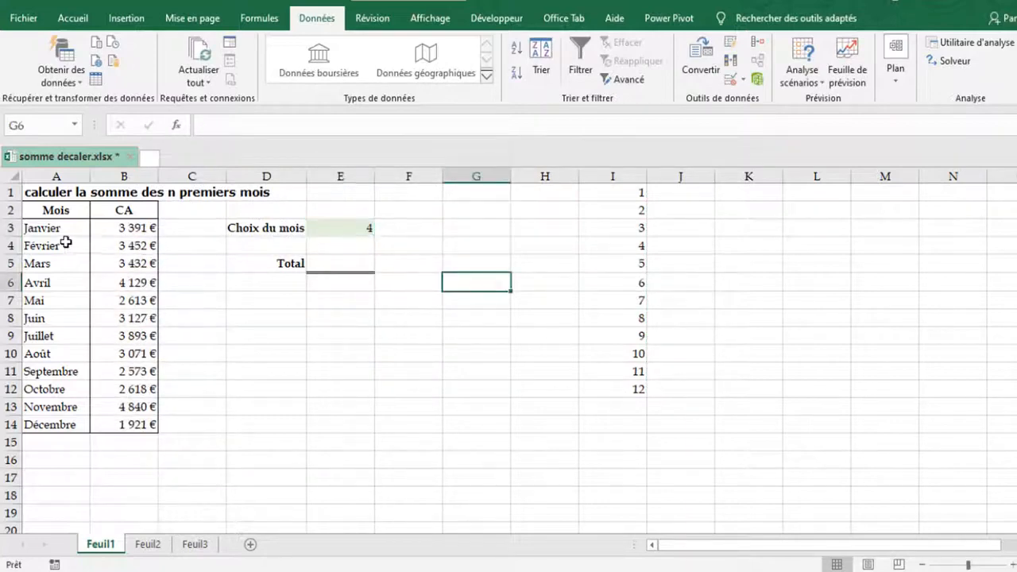
{"action": "left_click", "coordinate": [129, 230]}
{"action": "left_click", "coordinate": [134, 302]}
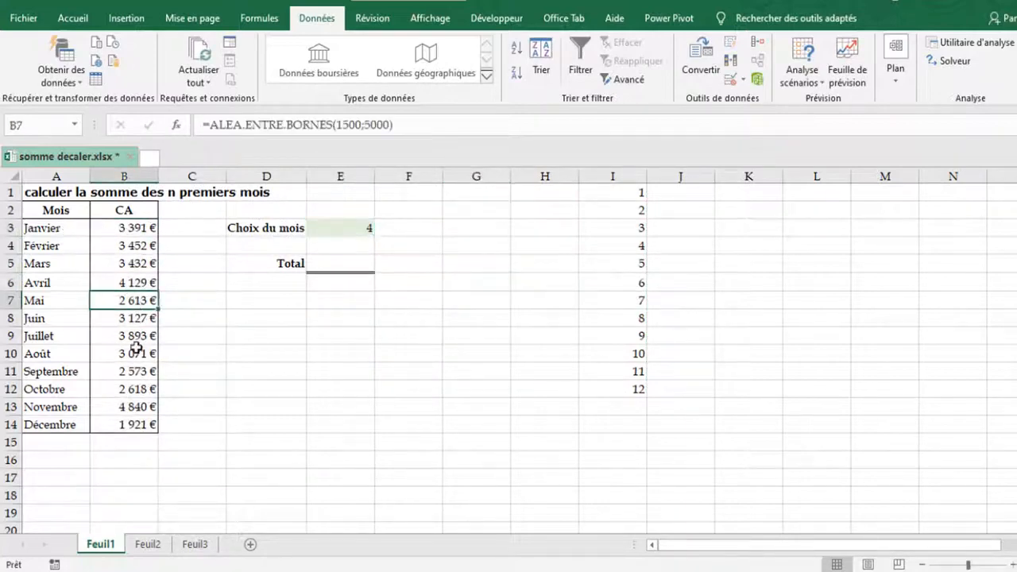
{"action": "left_click", "coordinate": [122, 321]}
{"action": "left_click", "coordinate": [140, 230]}
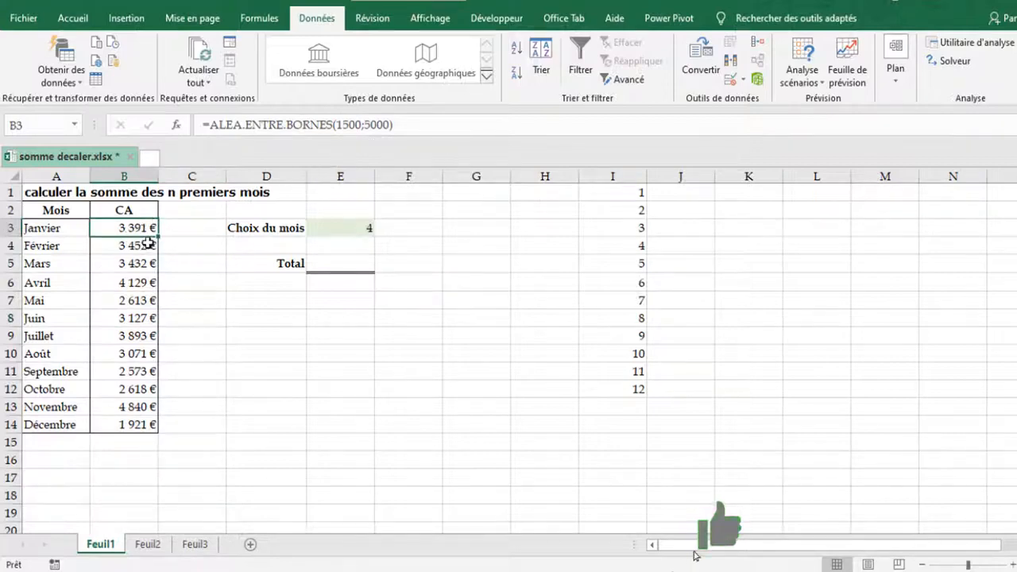
{"action": "left_click", "coordinate": [125, 269]}
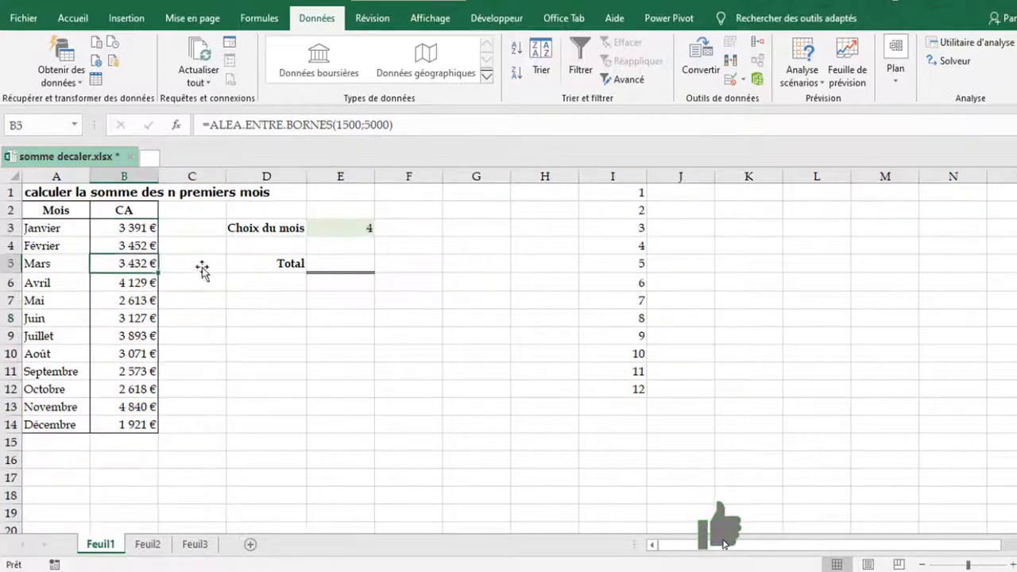
{"action": "left_click", "coordinate": [101, 280]}
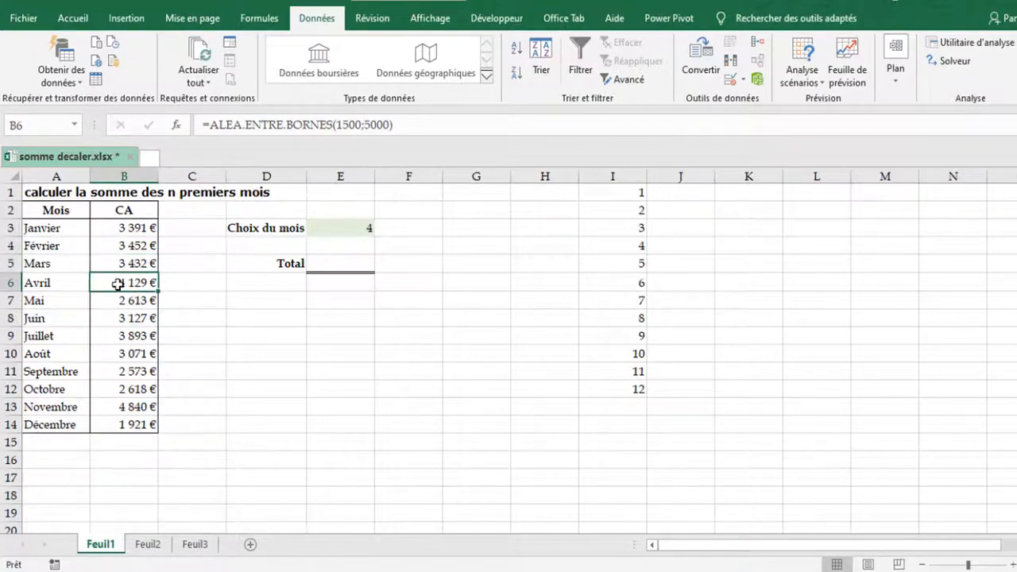
{"action": "double_click", "coordinate": [117, 283]}
{"action": "key", "text": "Return"}
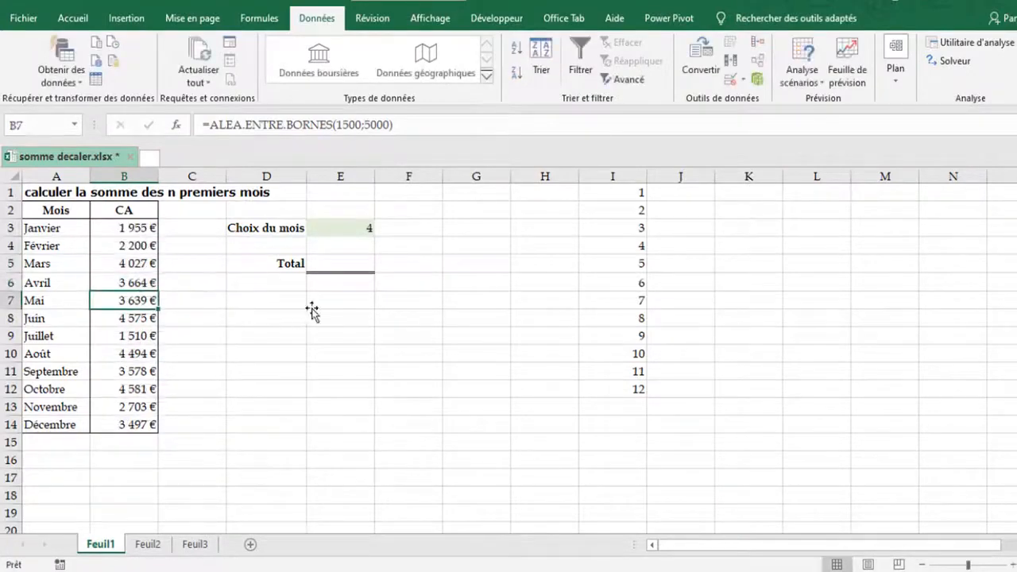
{"action": "left_click", "coordinate": [302, 316]}
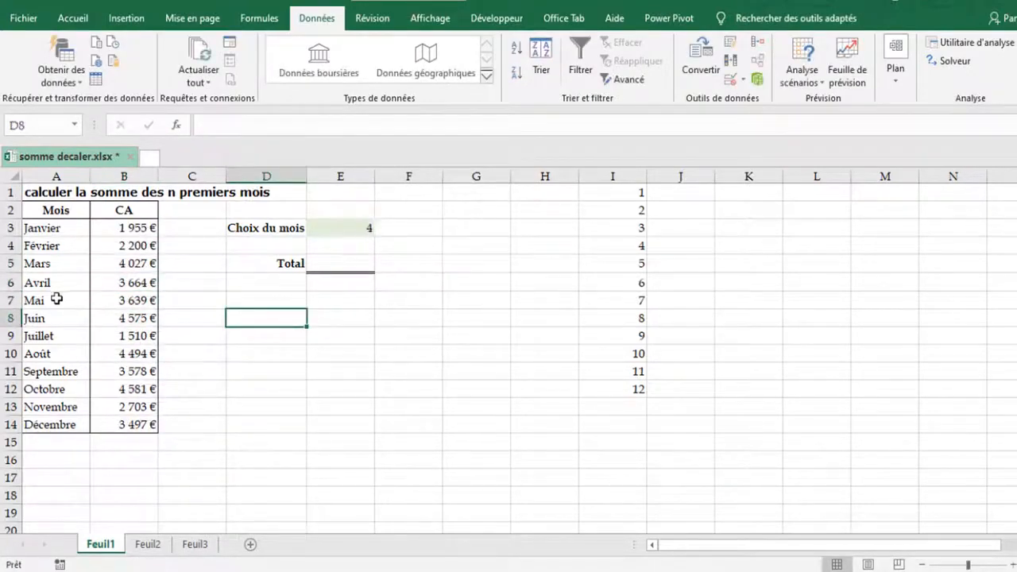
{"action": "left_click", "coordinate": [457, 406]}
Begin the total formula in E5 with DECALER nested inside SOMME, and move its argument hint clear of the formula.
{"action": "left_click", "coordinate": [347, 263]}
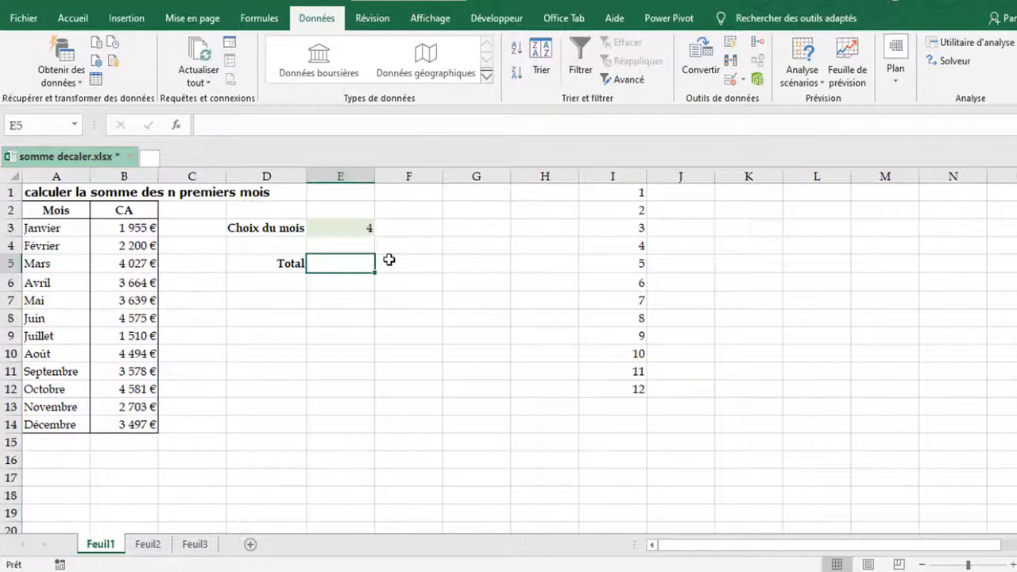
{"action": "type", "text": "=so"}
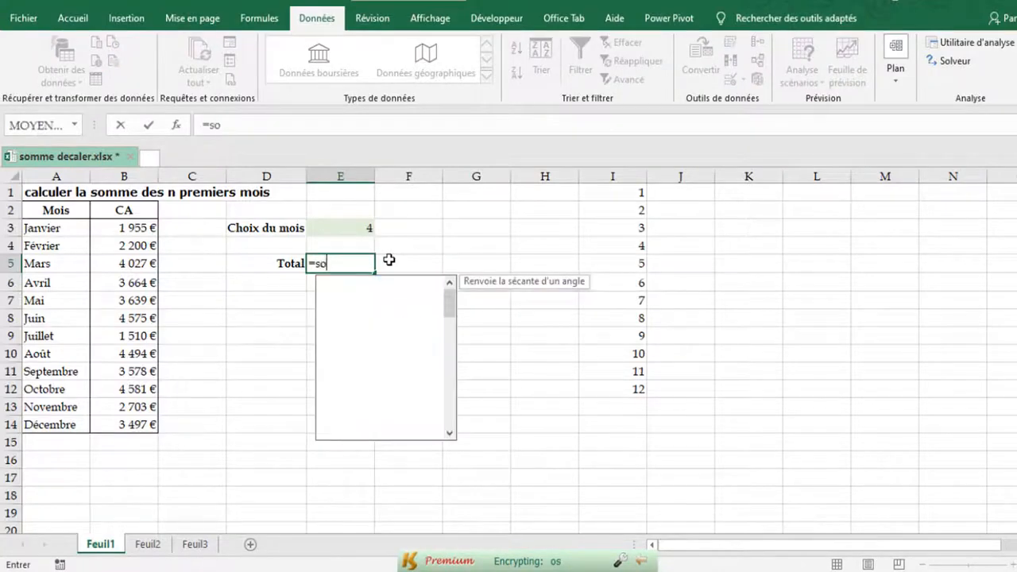
{"action": "type", "text": "mm"}
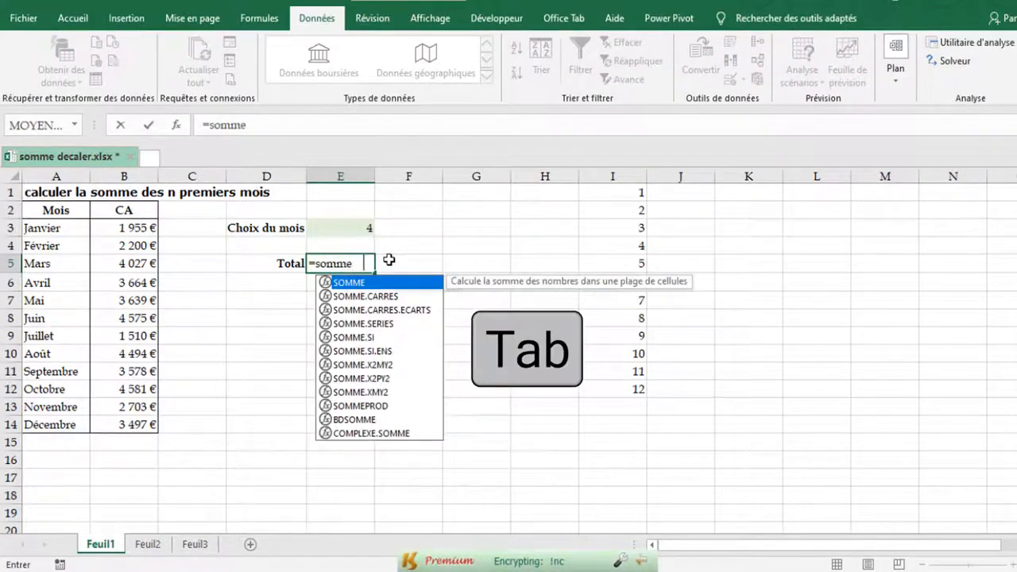
{"action": "key", "text": "Tab"}
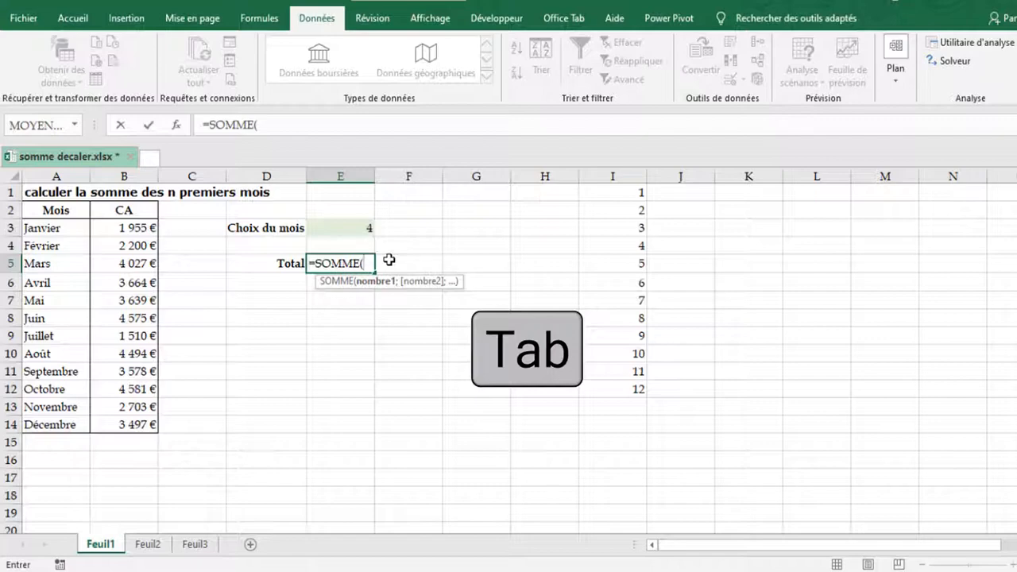
{"action": "type", "text": "dec"}
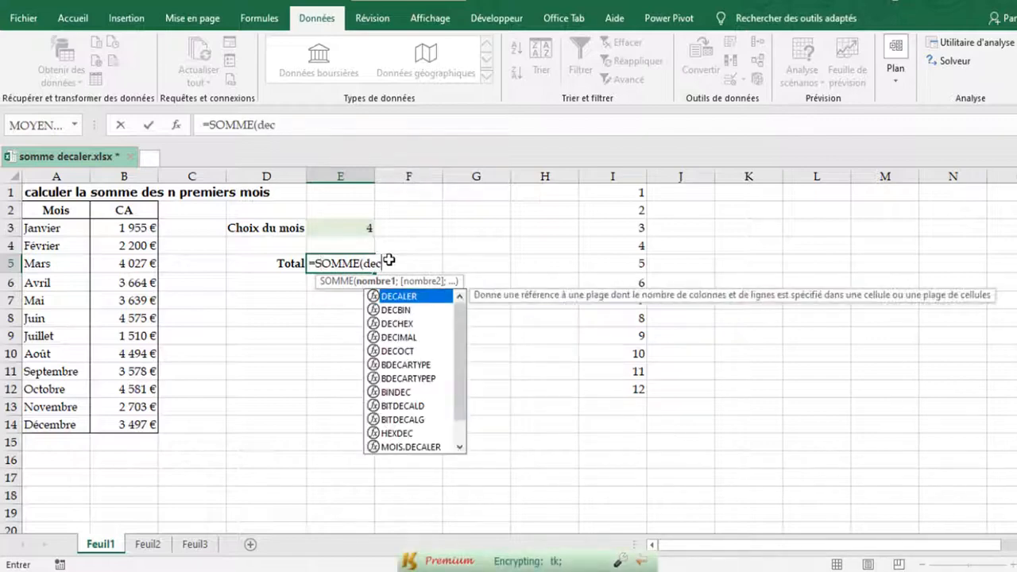
{"action": "key", "text": "Tab"}
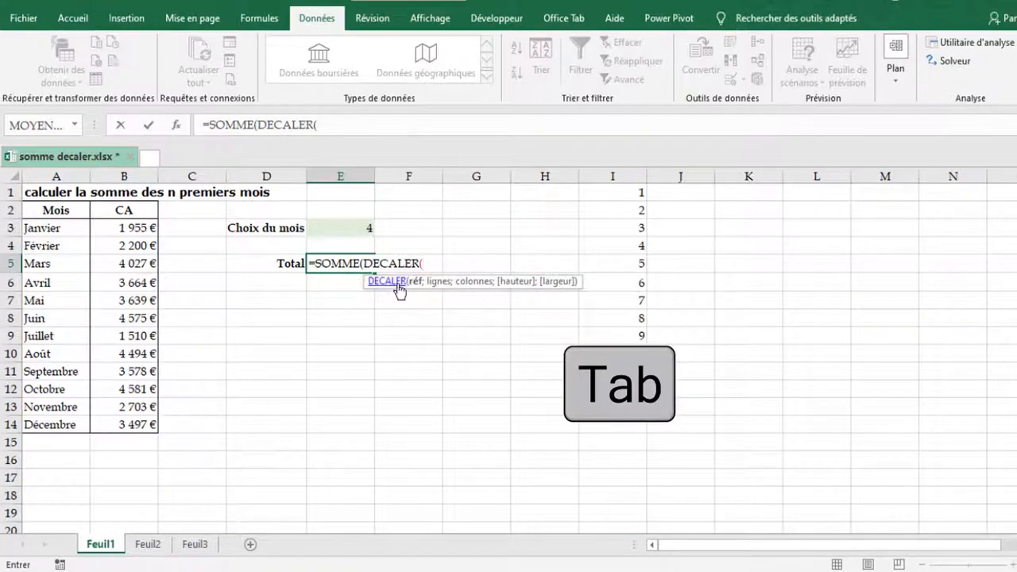
{"action": "left_click_drag", "start_coordinate": [441, 278], "coordinate": [475, 224]}
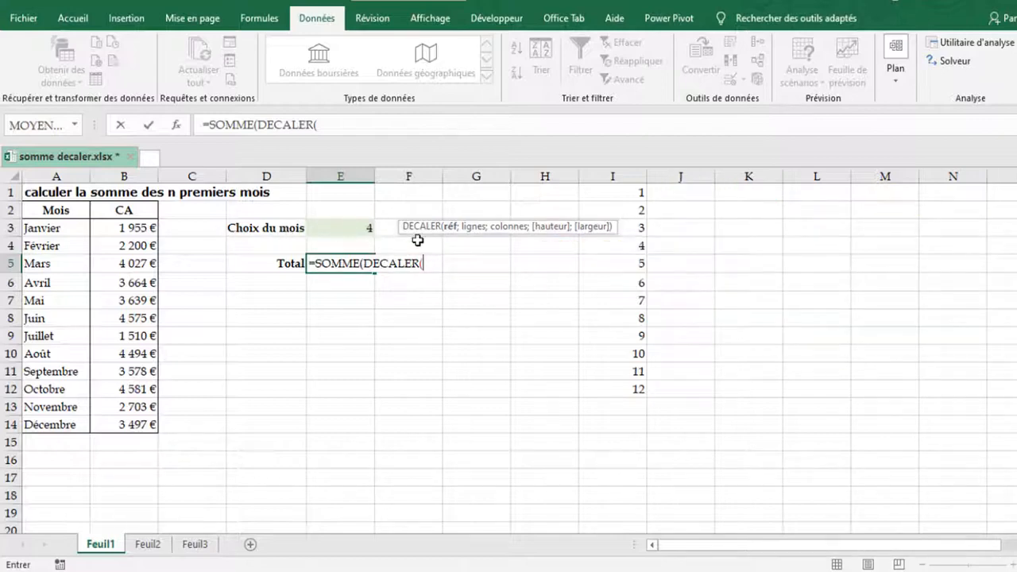
Complete the E5 formula as =SOMME(DECALER(B3;;;E3)), with B3 as reference, rows and columns left empty, and E3 as height.
{"action": "left_click", "coordinate": [119, 230]}
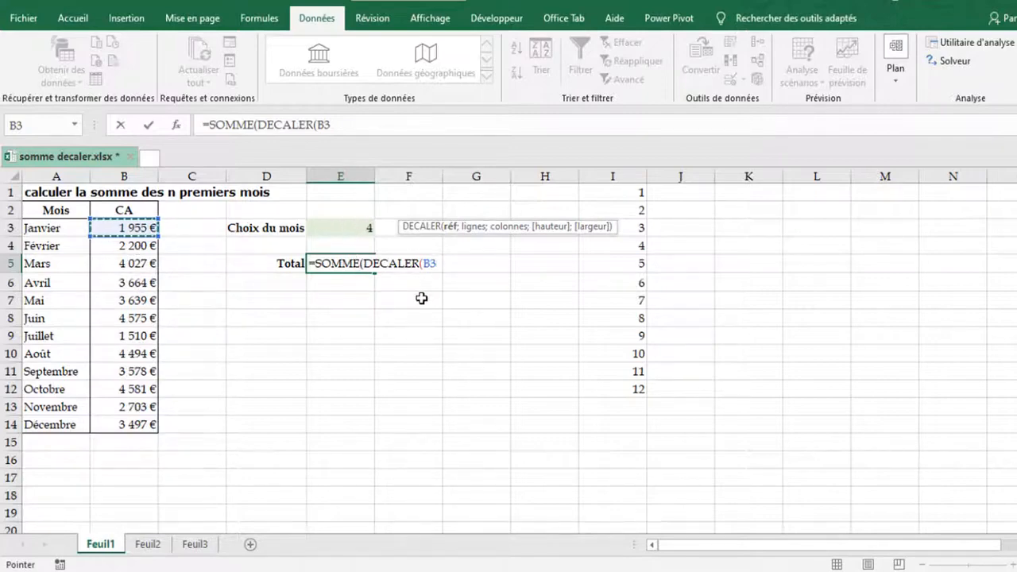
{"action": "type", "text": ","}
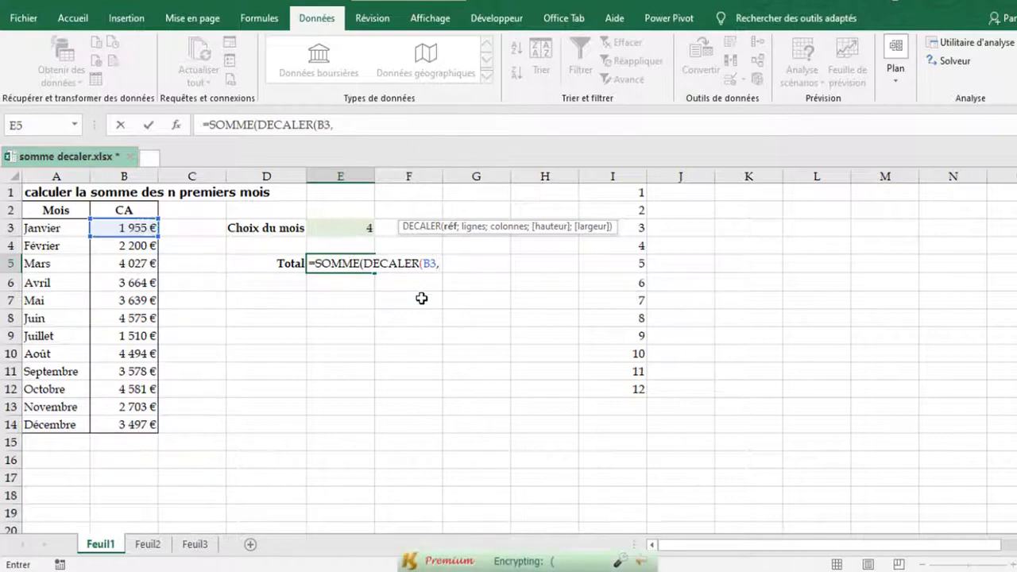
{"action": "key", "text": "BackSpace"}
{"action": "type", "text": ";"}
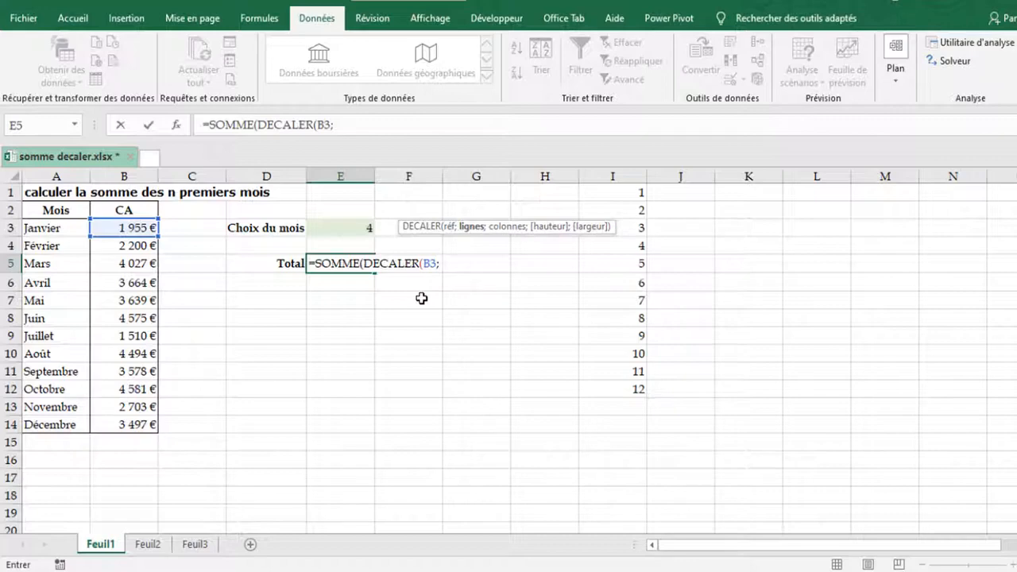
{"action": "type", "text": ";"}
{"action": "type", "text": ";"}
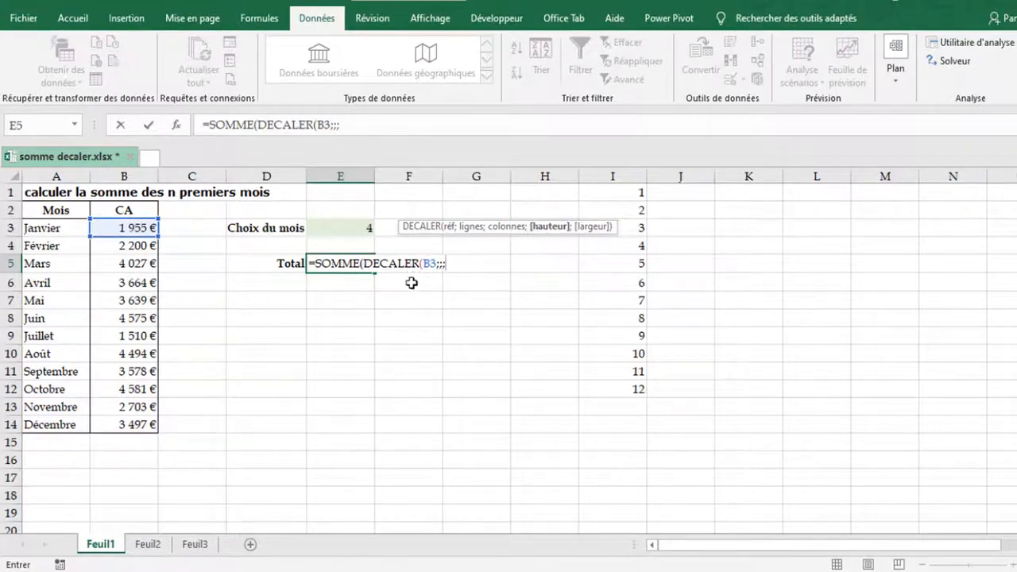
{"action": "left_click", "coordinate": [352, 228]}
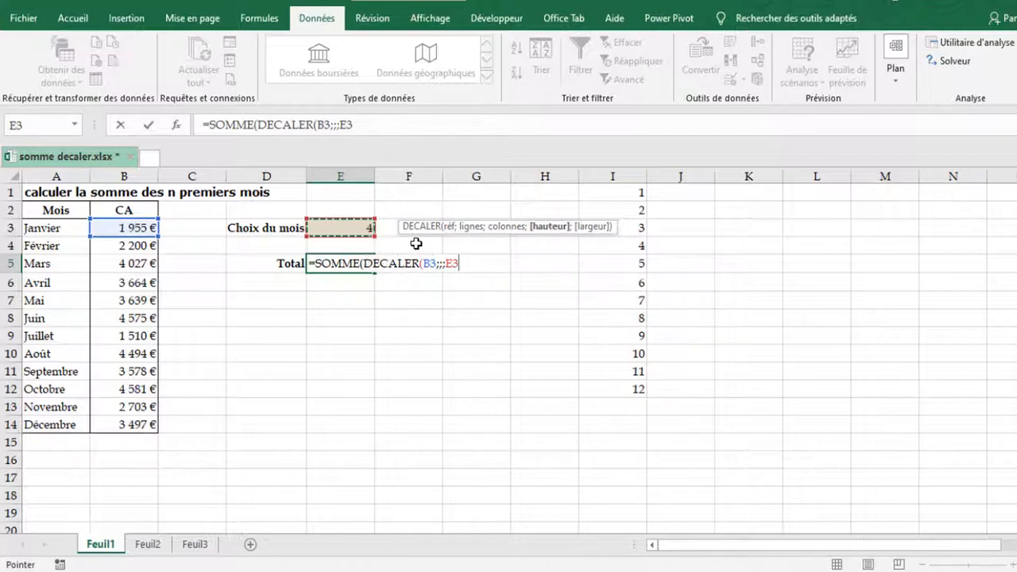
{"action": "type", "text": ")"}
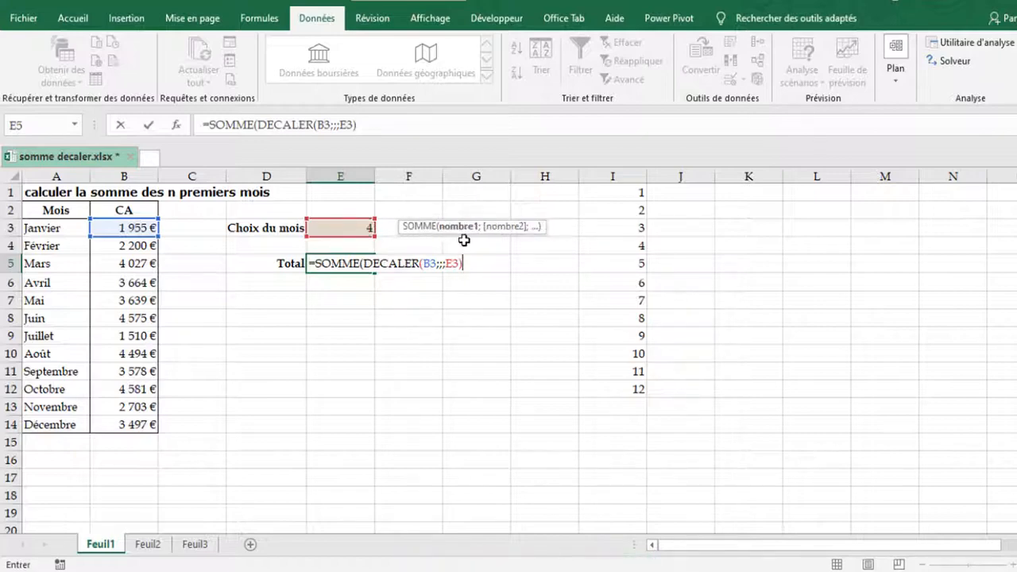
{"action": "type", "text": ")"}
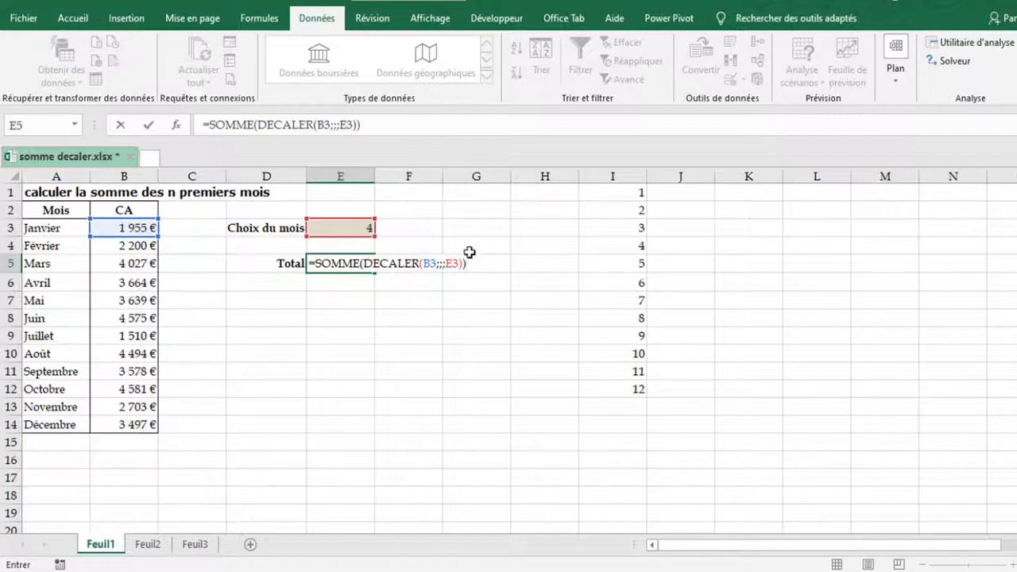
{"action": "key", "text": "Return"}
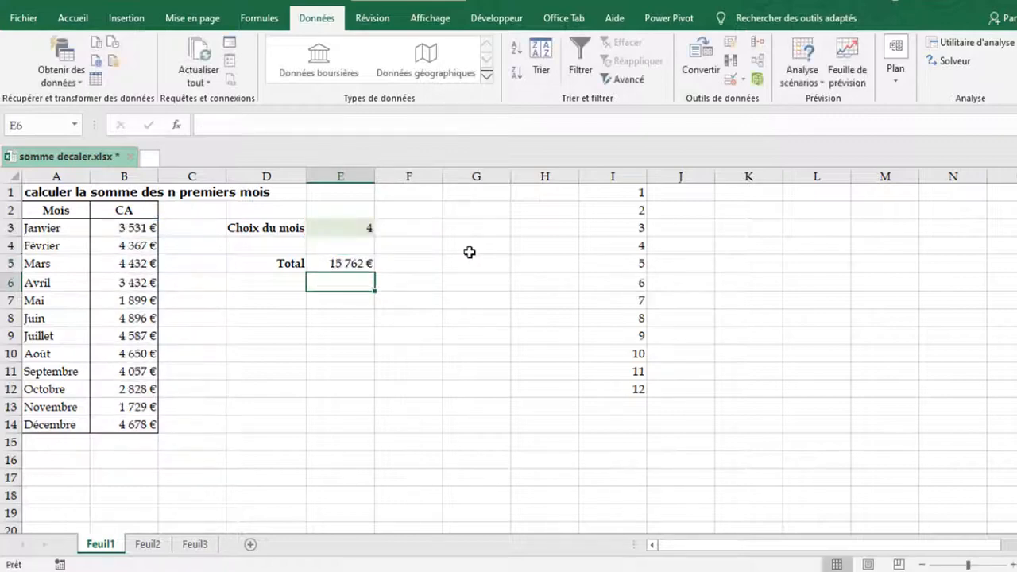
Check the total in E5 against the sum of the January to April revenues in B3:B6.
{"action": "left_click", "coordinate": [352, 264]}
{"action": "left_click", "coordinate": [472, 262]}
{"action": "left_click", "coordinate": [340, 264]}
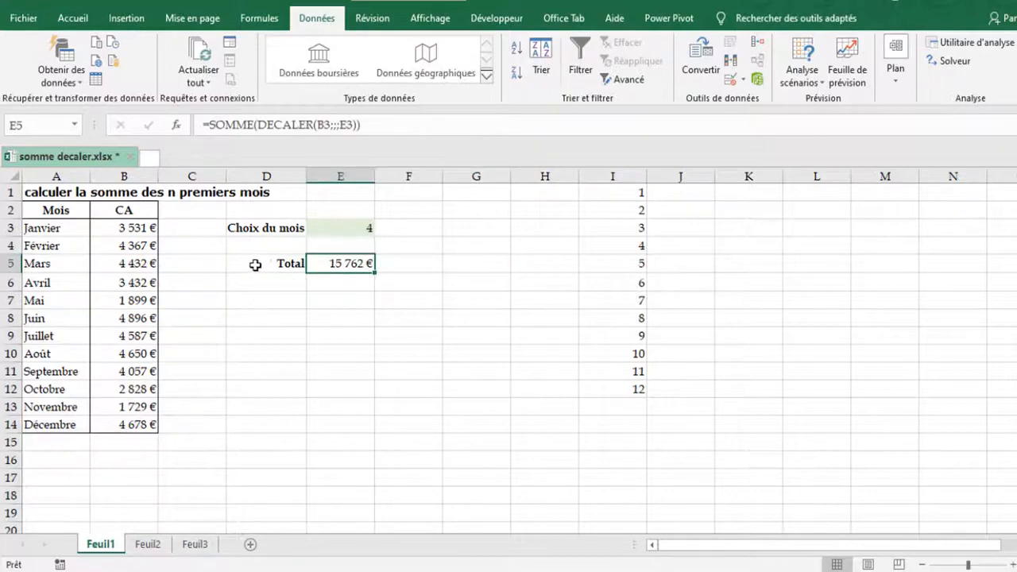
{"action": "left_click_drag", "start_coordinate": [138, 229], "coordinate": [132, 284]}
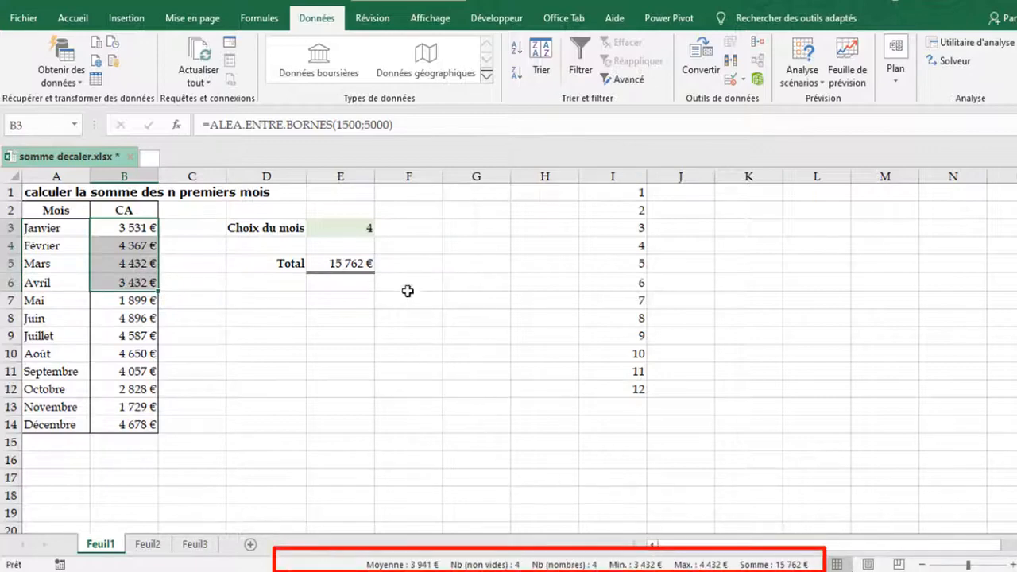
Choose month 8 in E3 and compare the total with the sum of the revenues in B3:B10.
{"action": "left_click", "coordinate": [360, 233]}
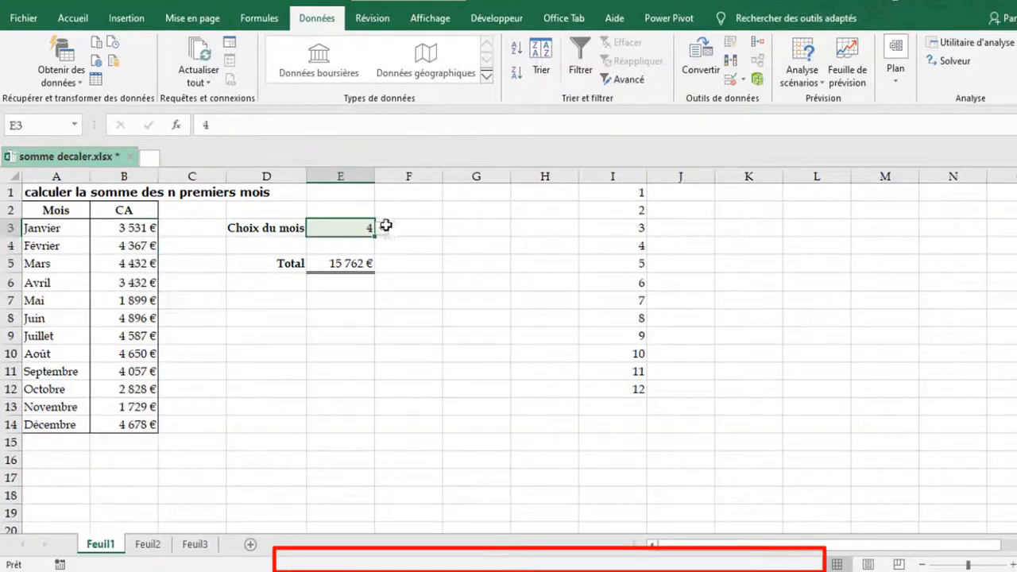
{"action": "left_click", "coordinate": [381, 231]}
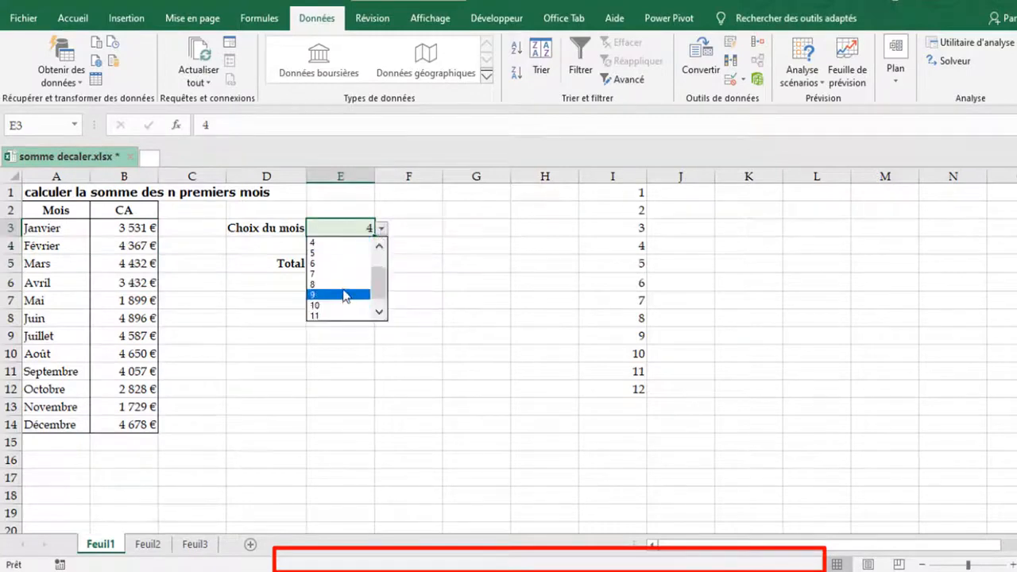
{"action": "left_click", "coordinate": [346, 290]}
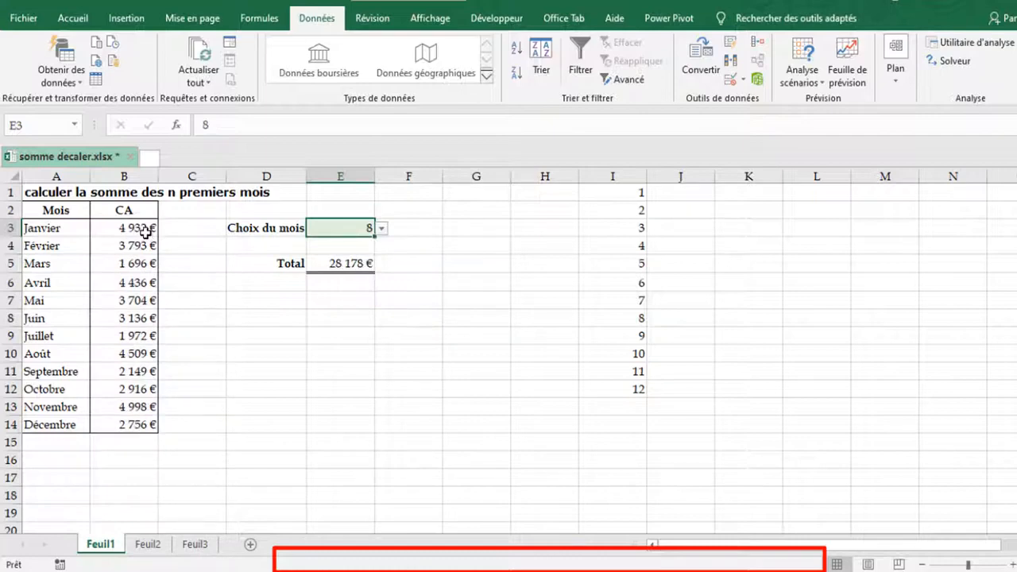
{"action": "left_click_drag", "start_coordinate": [139, 227], "coordinate": [135, 350]}
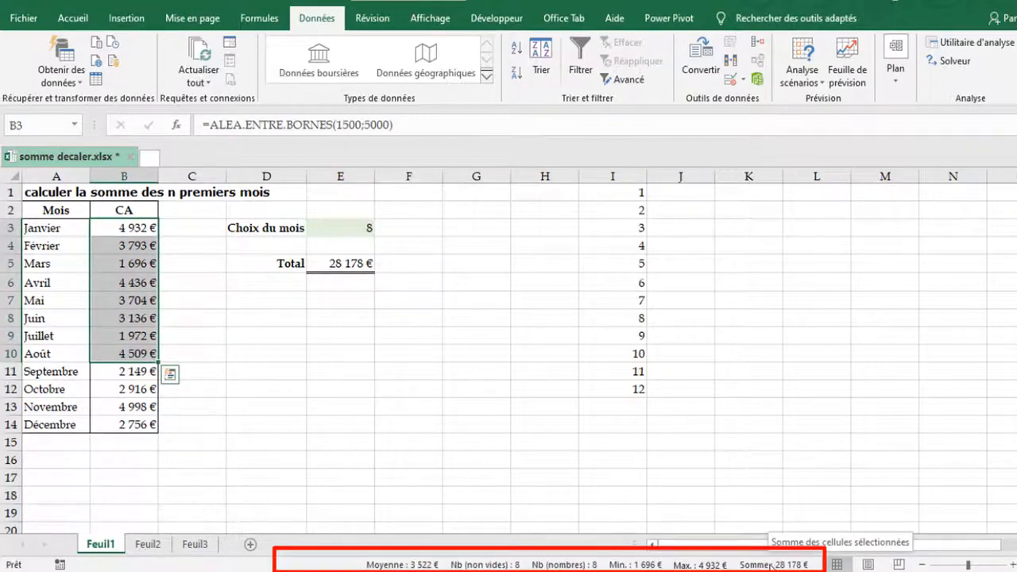
{"action": "left_click", "coordinate": [419, 281]}
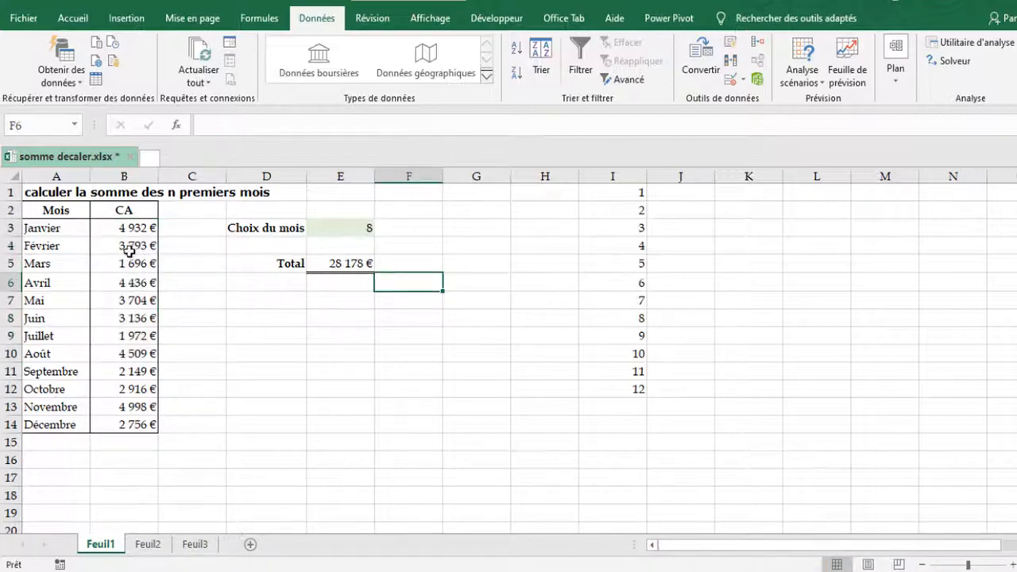
Start a new conditional formatting rule for A3:B14 that uses a formula to determine which cells to format.
{"action": "left_click", "coordinate": [46, 229]}
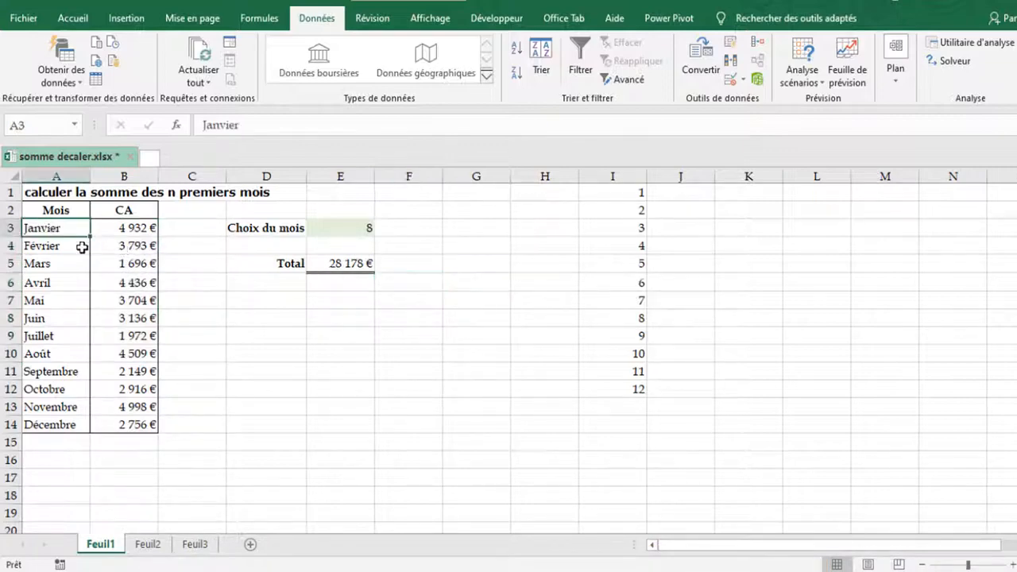
{"action": "left_click_drag", "start_coordinate": [82, 247], "coordinate": [150, 426]}
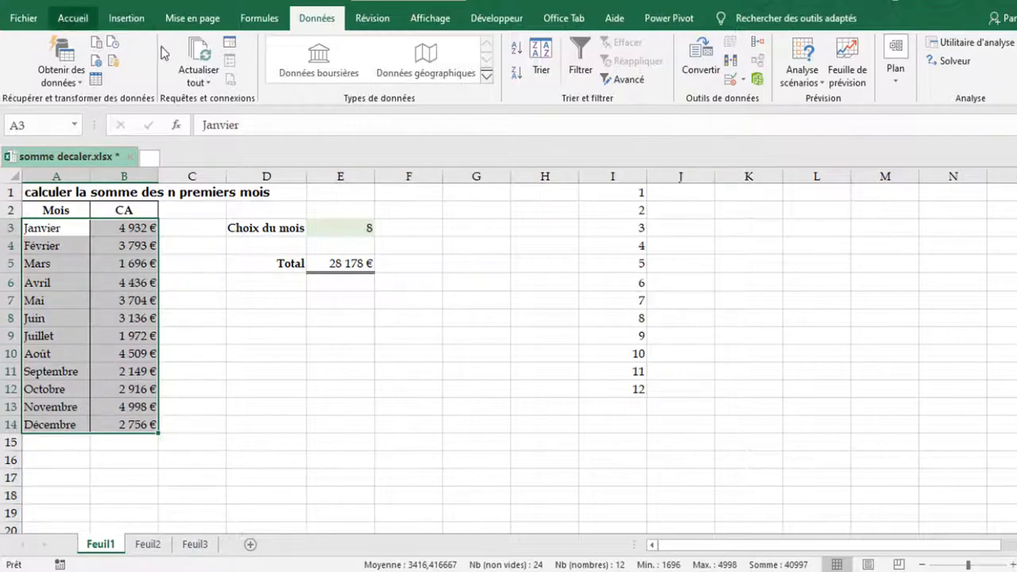
{"action": "left_click", "coordinate": [73, 17]}
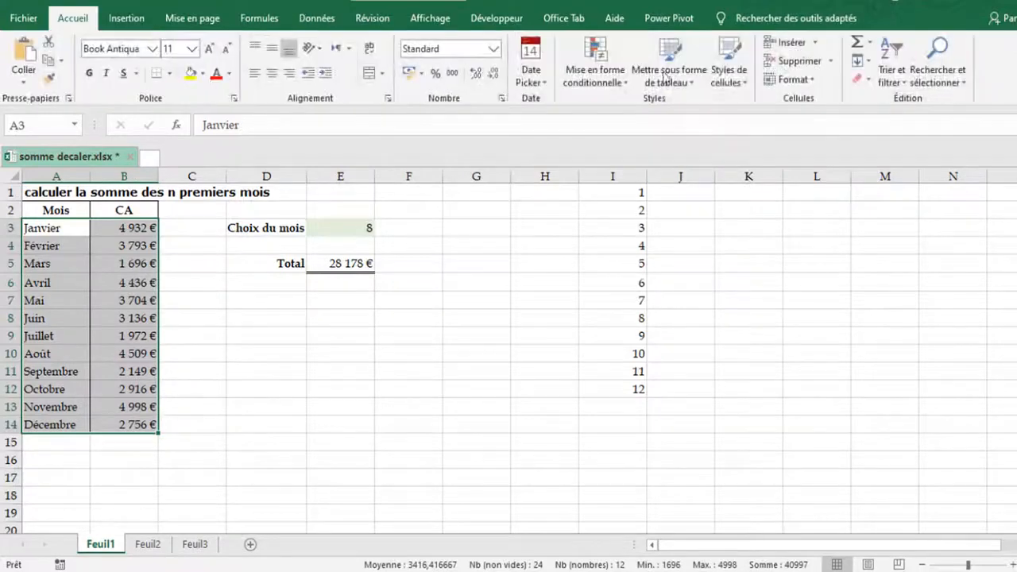
{"action": "left_click", "coordinate": [620, 87]}
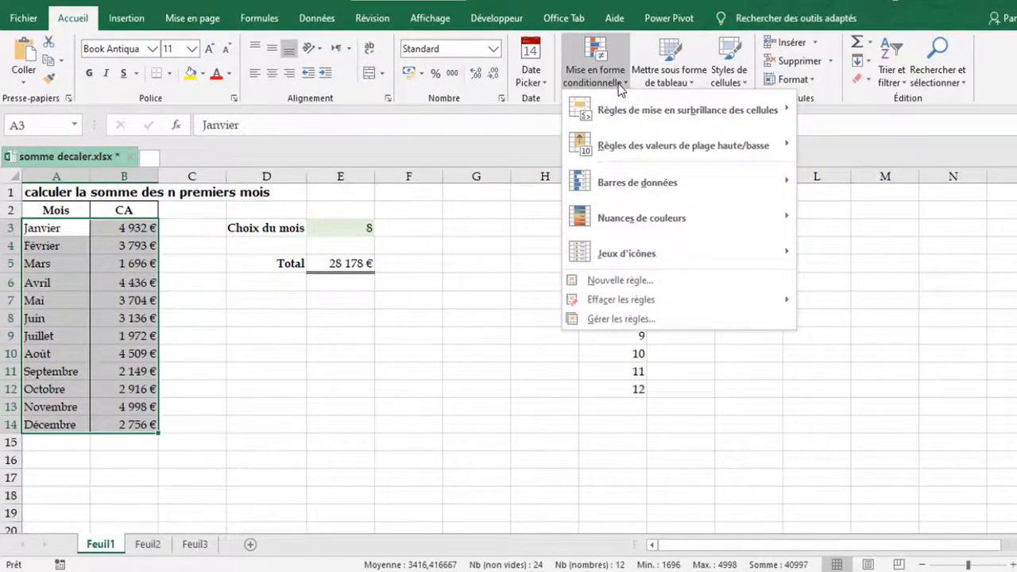
{"action": "left_click", "coordinate": [608, 280]}
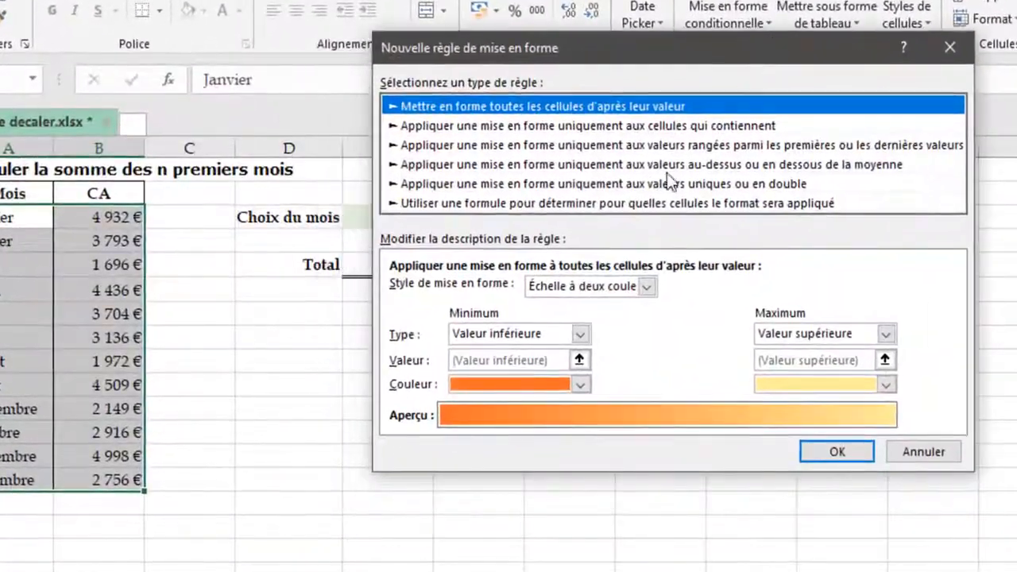
{"action": "left_click", "coordinate": [491, 204]}
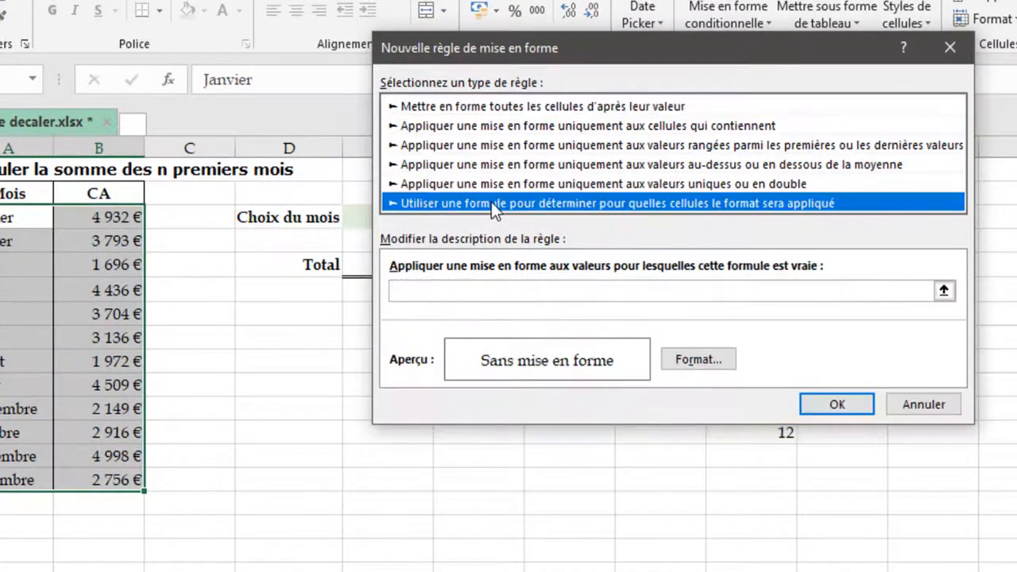
Enter =ligne()-2<=$E$3 as the rule's formula, moving the rule dialog clear of cell E3 to reference it.
{"action": "left_click", "coordinate": [459, 290]}
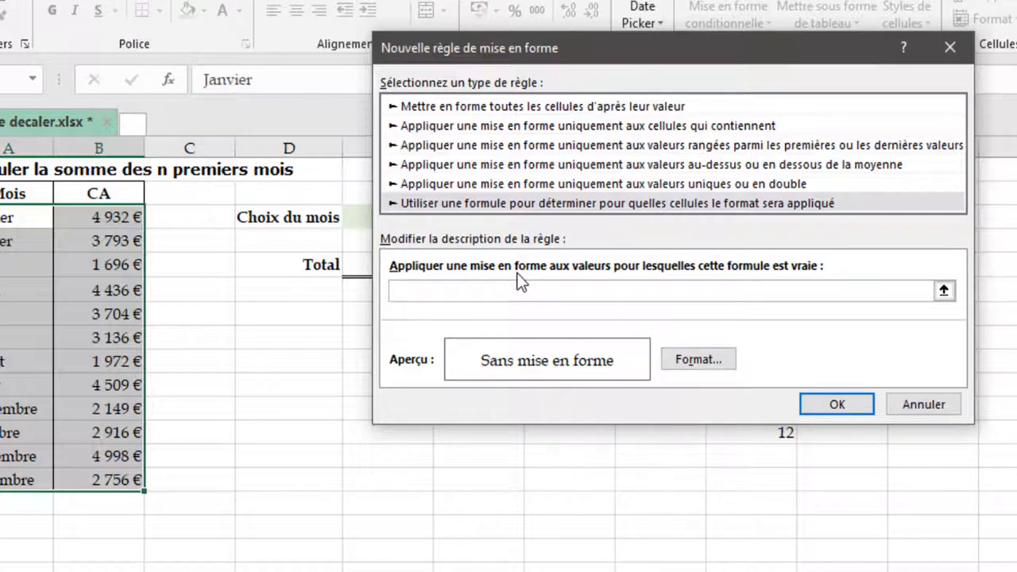
{"action": "type", "text": "=ligne"}
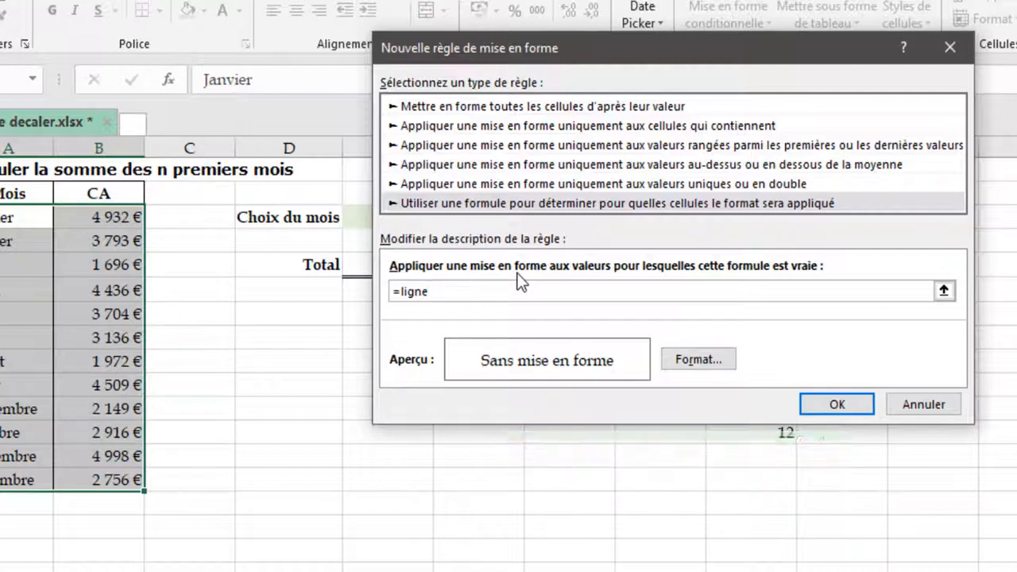
{"action": "type", "text": "()-2"}
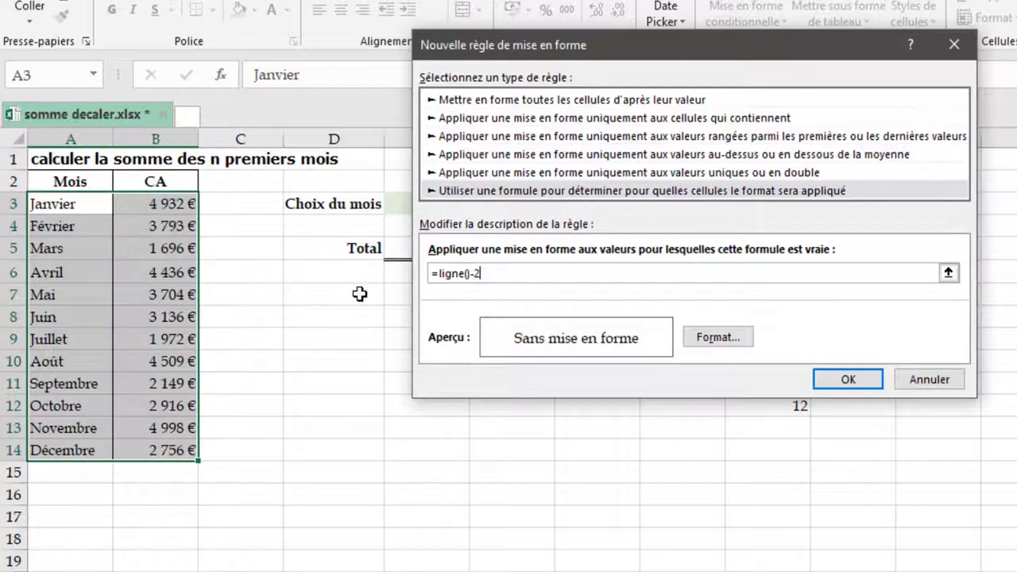
{"action": "type", "text": "<="}
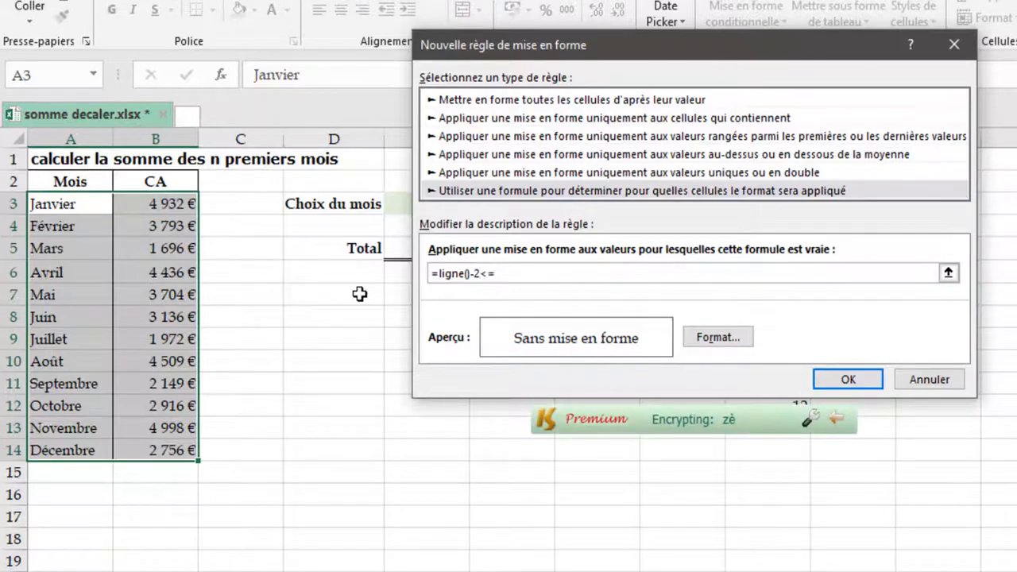
{"action": "left_click_drag", "start_coordinate": [636, 45], "coordinate": [790, 169]}
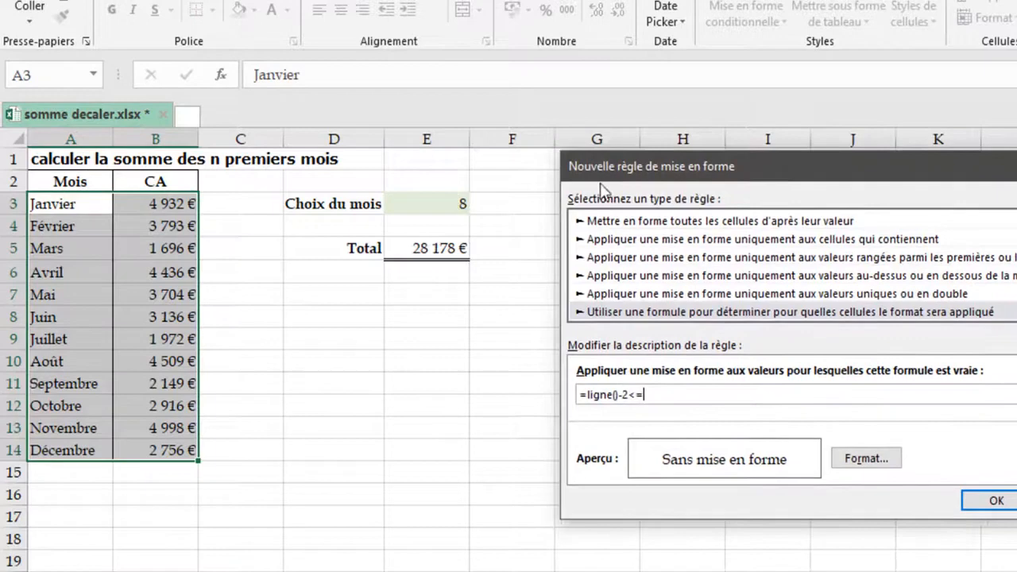
{"action": "left_click", "coordinate": [434, 203]}
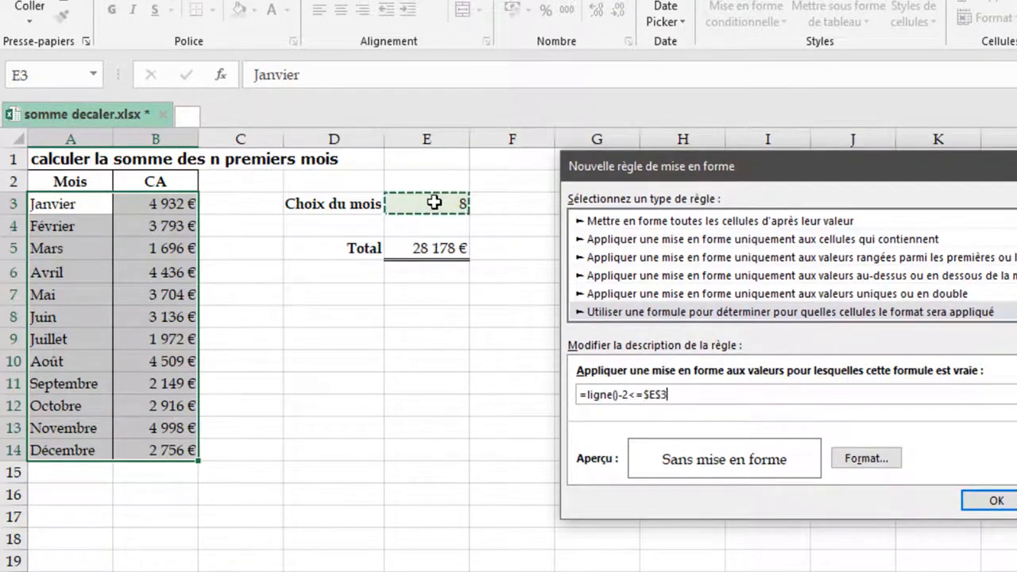
Give the rule a light gold background fill and apply it to the month and revenue cells.
{"action": "left_click", "coordinate": [865, 461]}
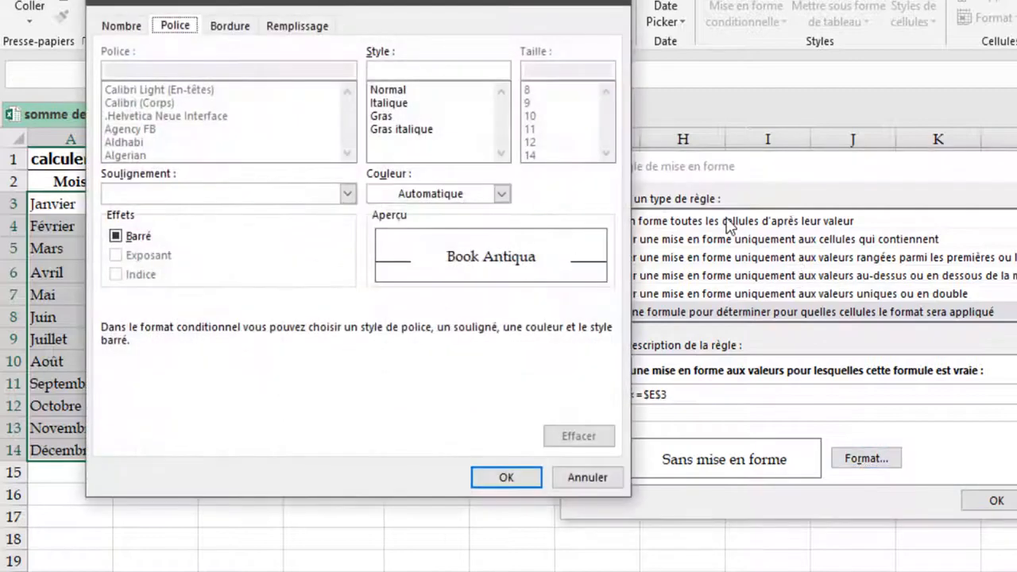
{"action": "left_click", "coordinate": [285, 29]}
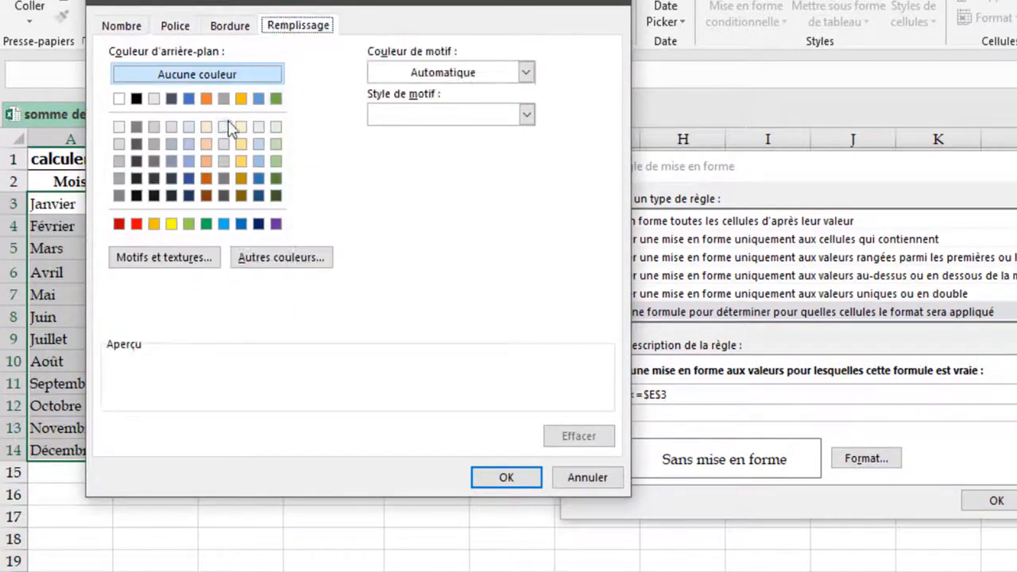
{"action": "left_click", "coordinate": [242, 99]}
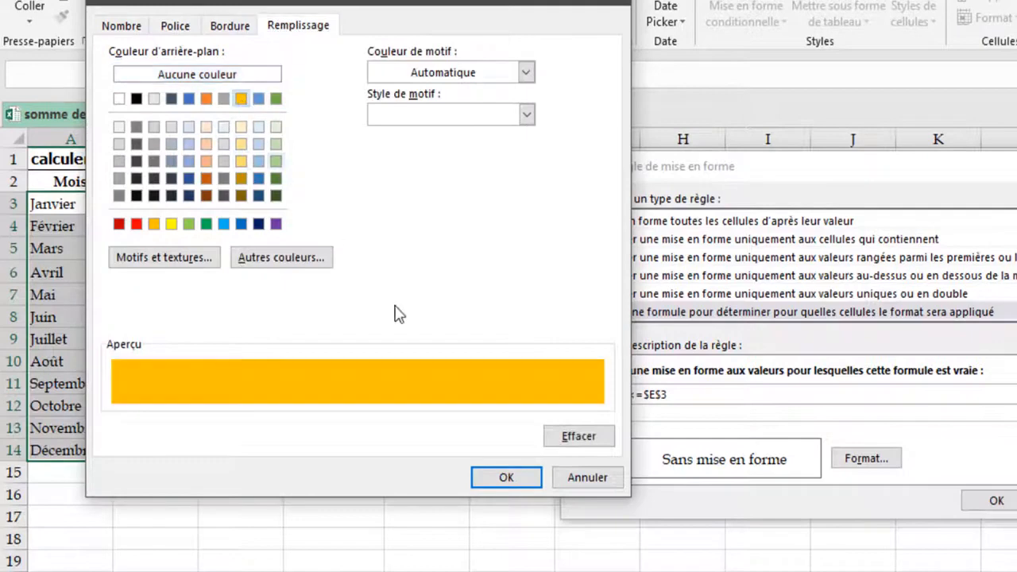
{"action": "left_click", "coordinate": [242, 145]}
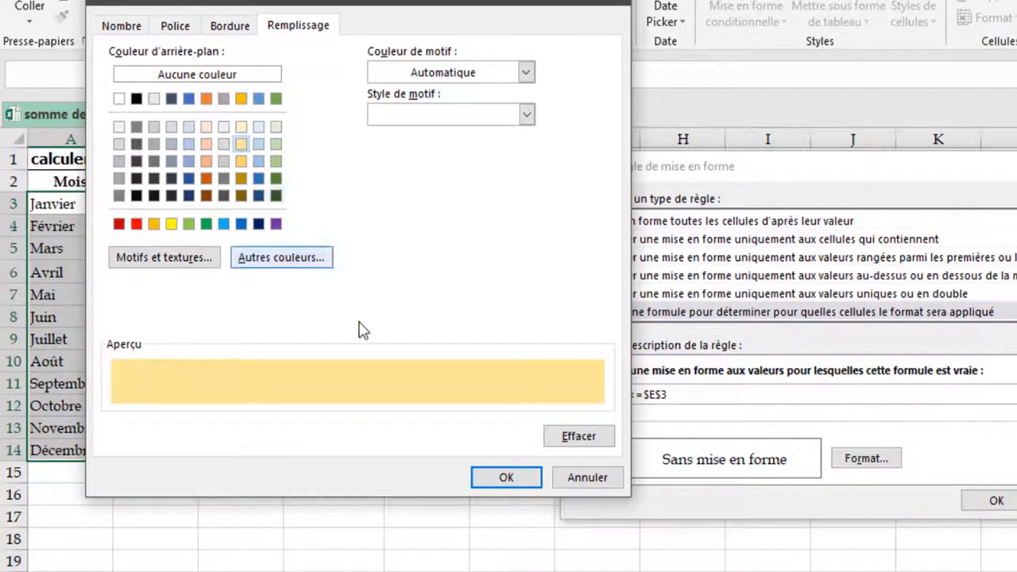
{"action": "left_click", "coordinate": [507, 478]}
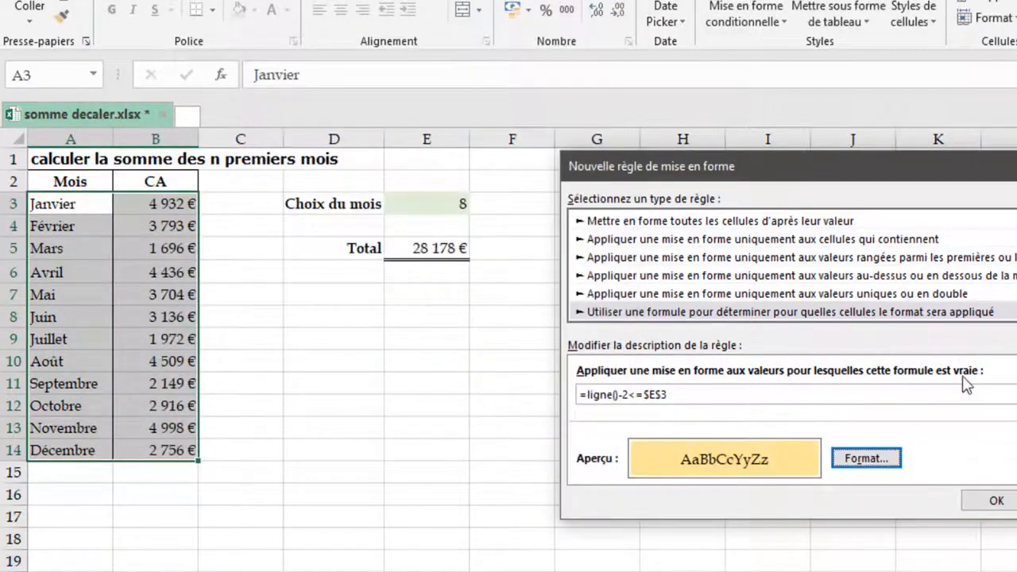
{"action": "left_click", "coordinate": [999, 501]}
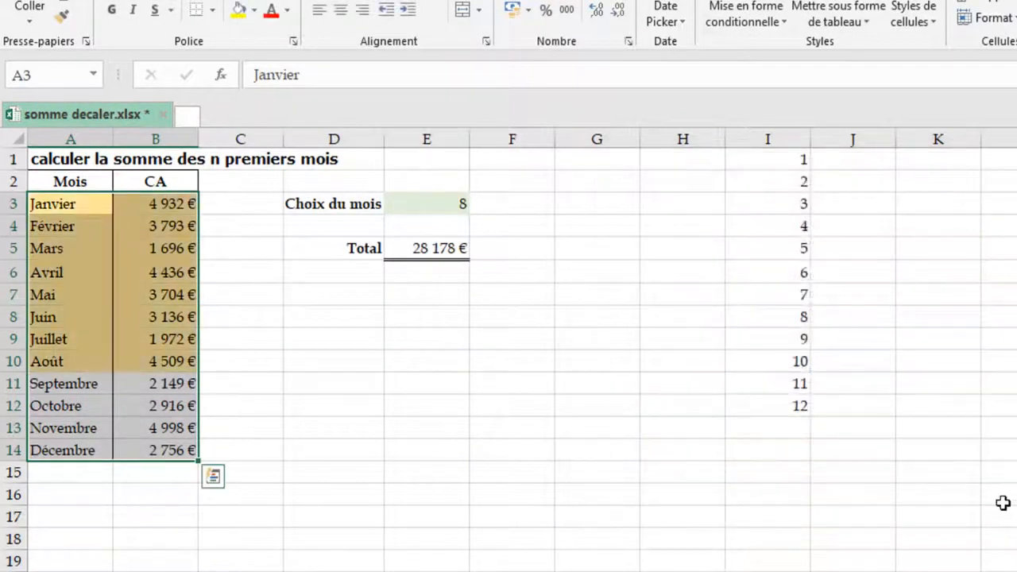
Test the total and the highlighting by choosing month 6, followed by month 11, in E3.
{"action": "left_click", "coordinate": [468, 206]}
{"action": "left_click", "coordinate": [479, 204]}
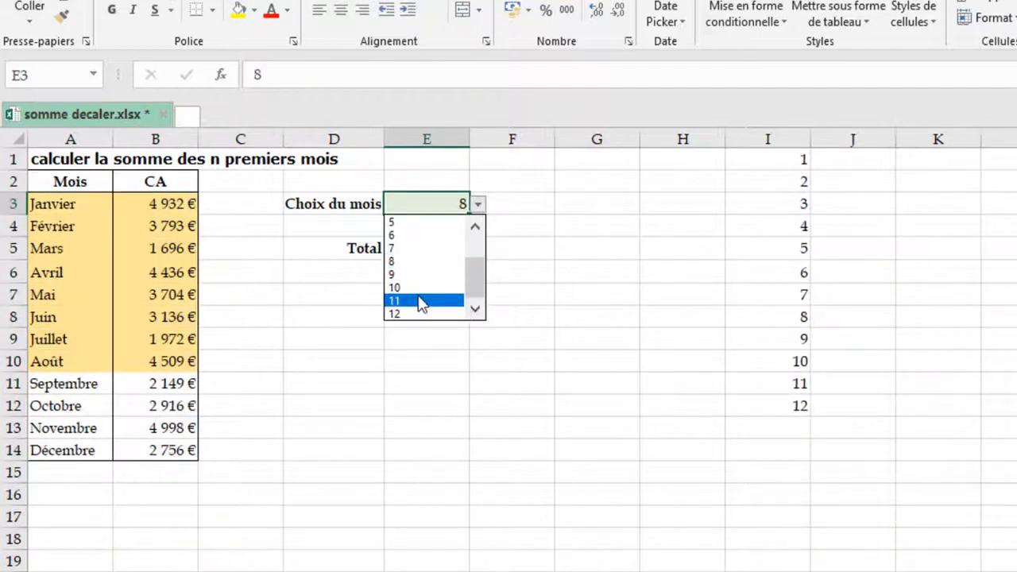
{"action": "left_click", "coordinate": [429, 236]}
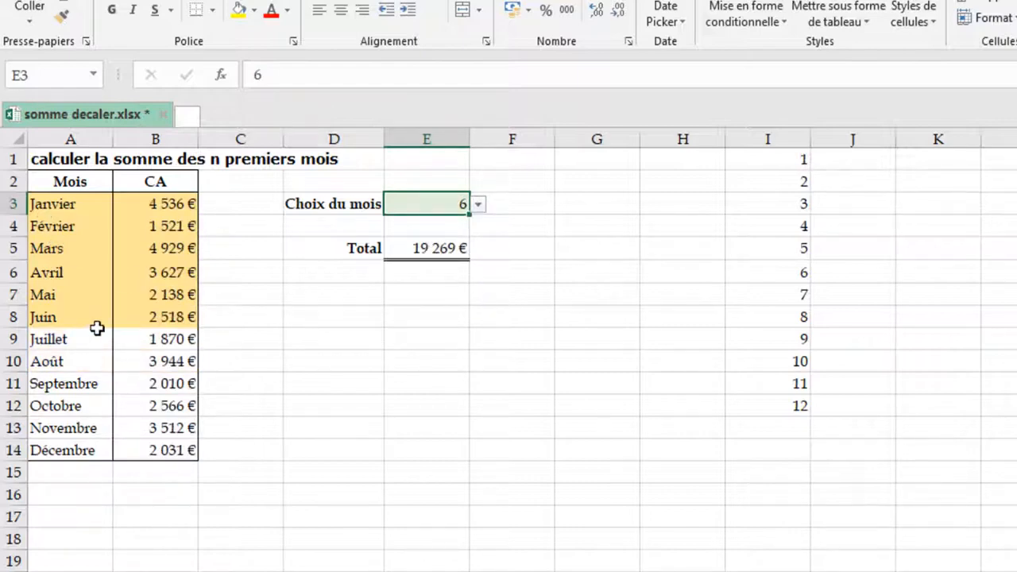
{"action": "left_click", "coordinate": [479, 205]}
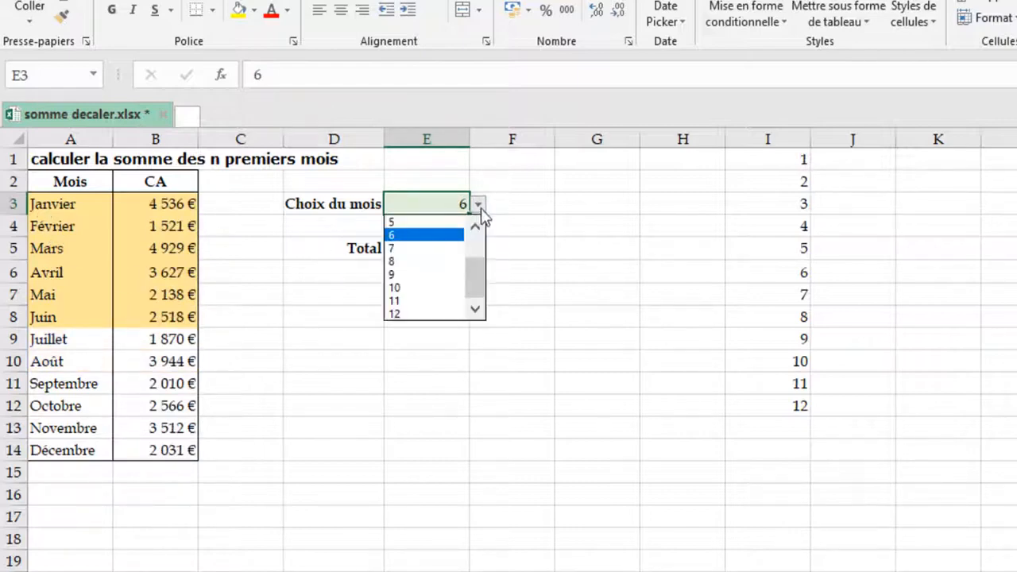
{"action": "left_click", "coordinate": [429, 303]}
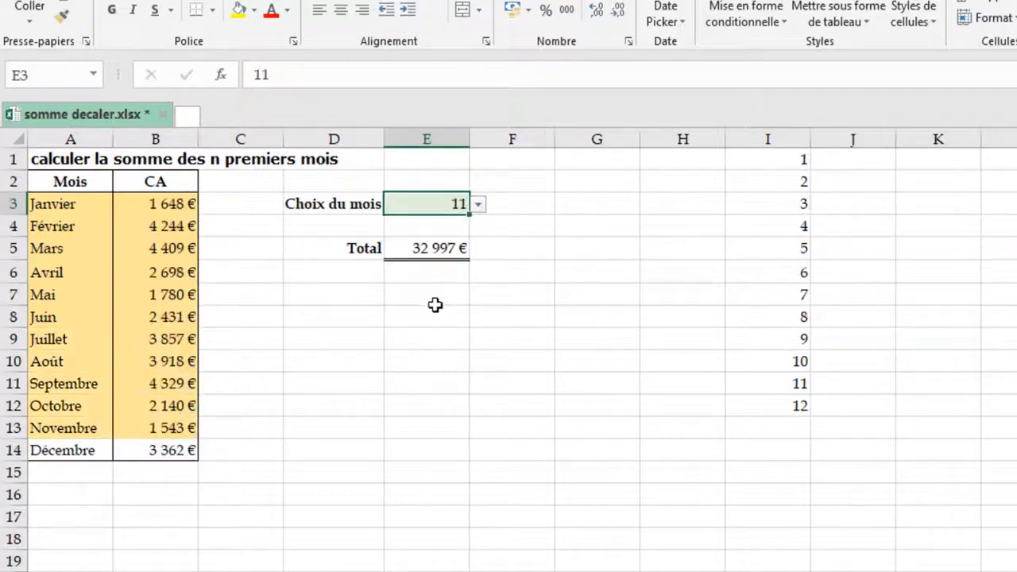
{"action": "left_click", "coordinate": [531, 340]}
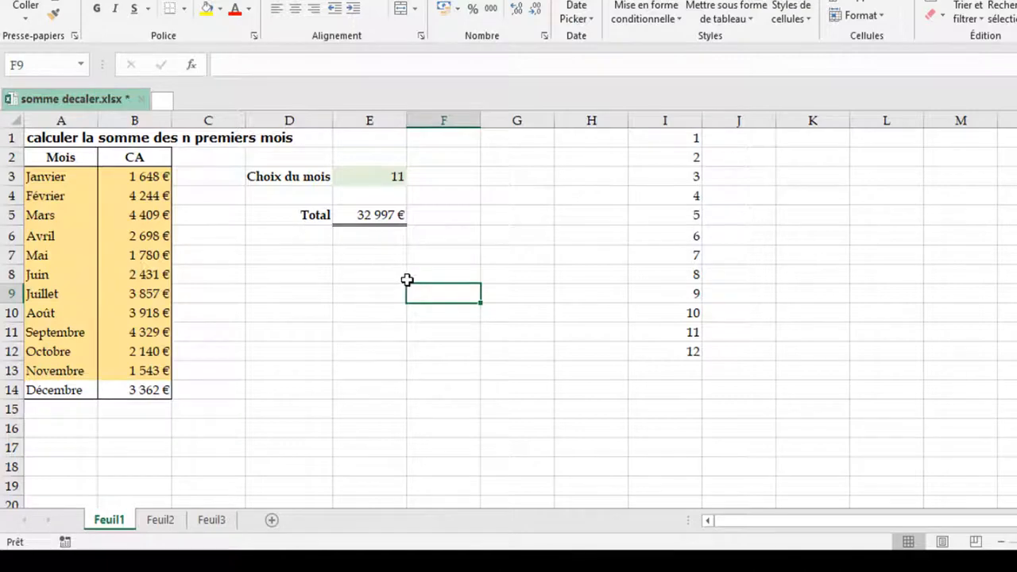
{"action": "key", "text": "XF86AudioLowerVolume"}
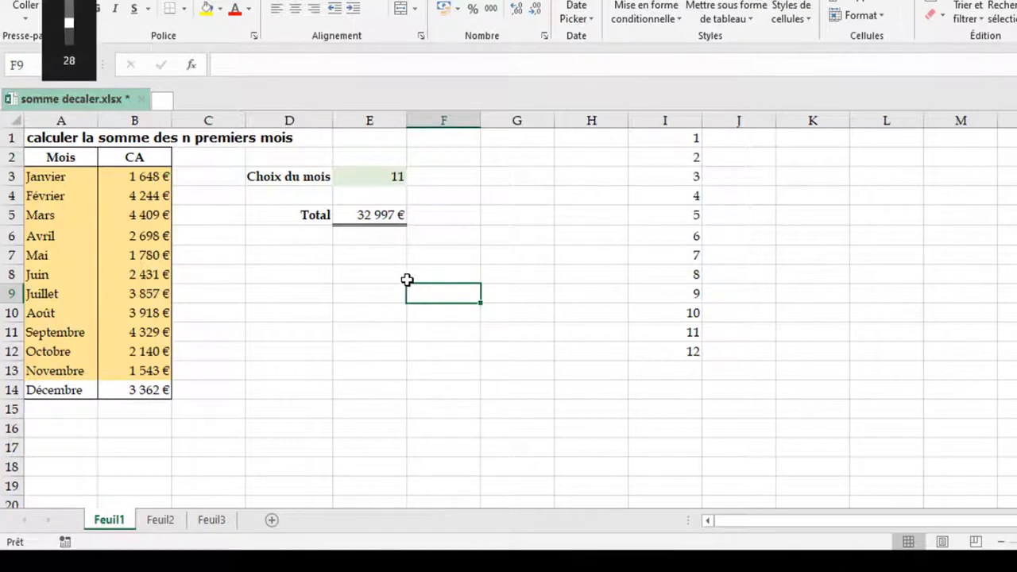